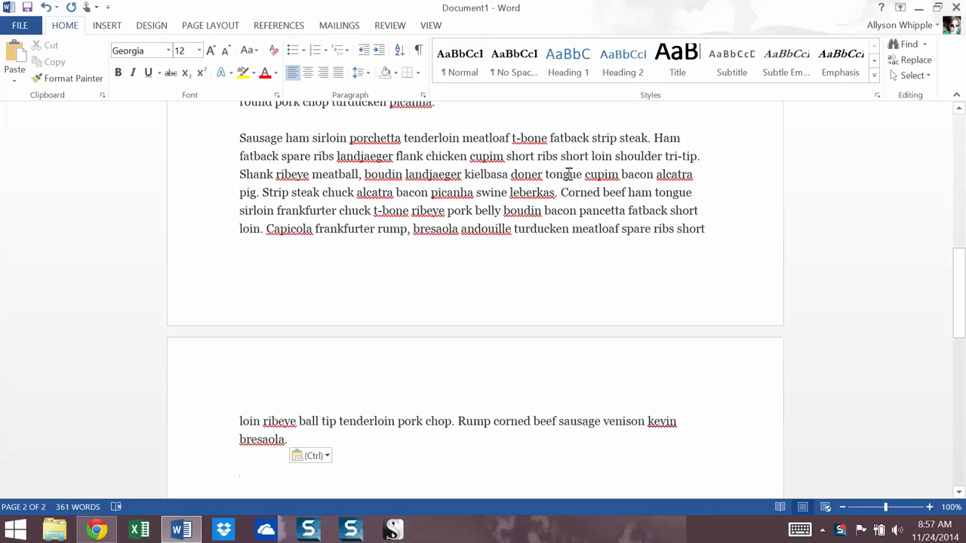
# Scroll back to the top of the 361-word document and switch to the Review ribbon
pyautogui.scroll(15, 718, 140)
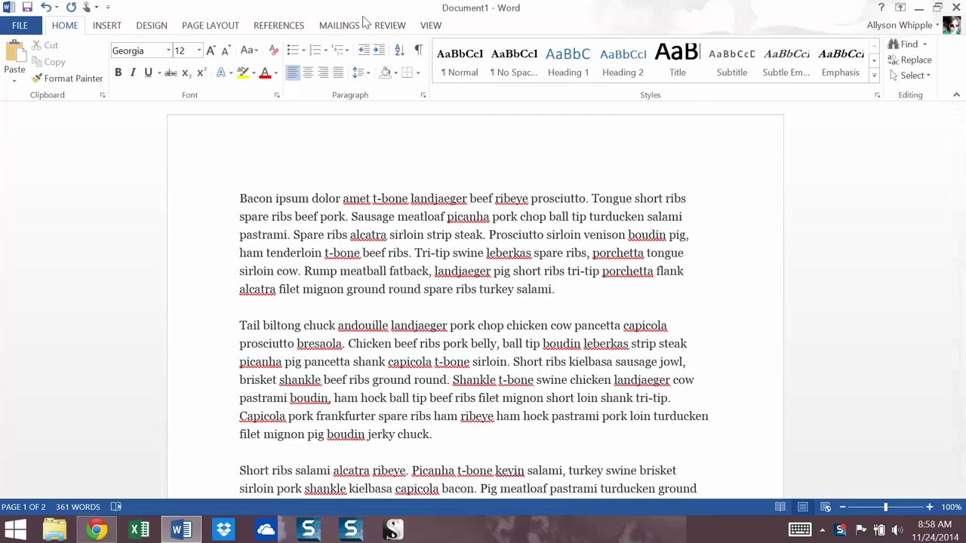
pyautogui.click(391, 27)
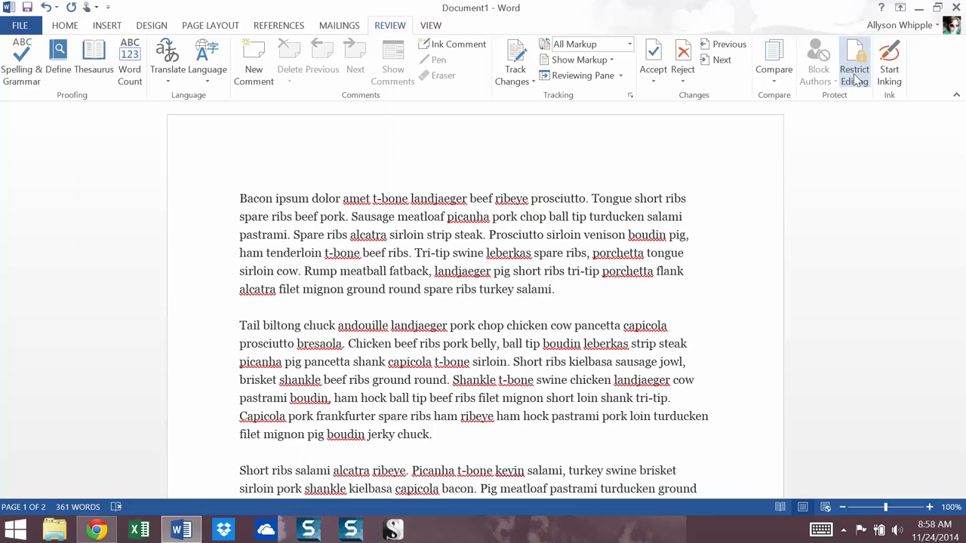
# Open Restrict Editing, tick 'Limit formatting to a selection of styles' and open its Settings
pyautogui.click(854, 75)
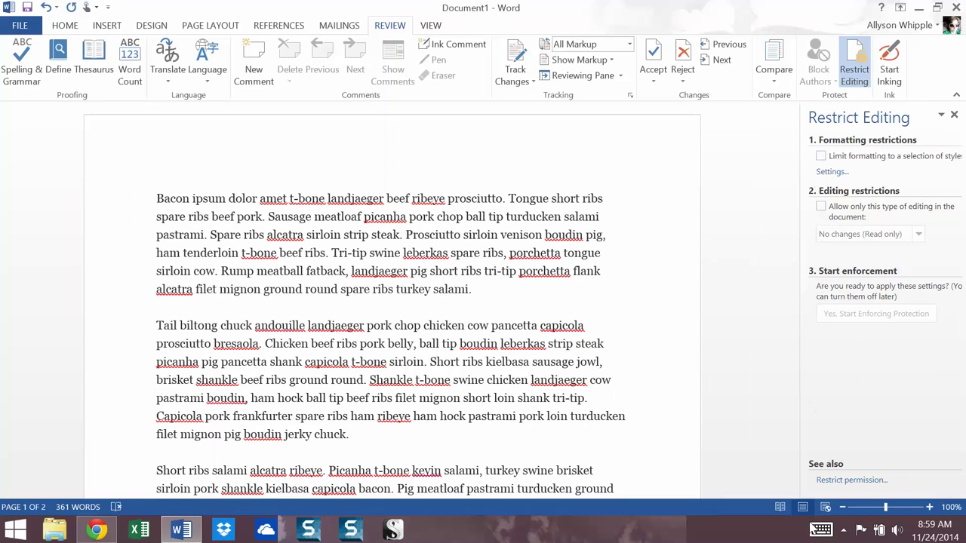
pyautogui.click(821, 156)
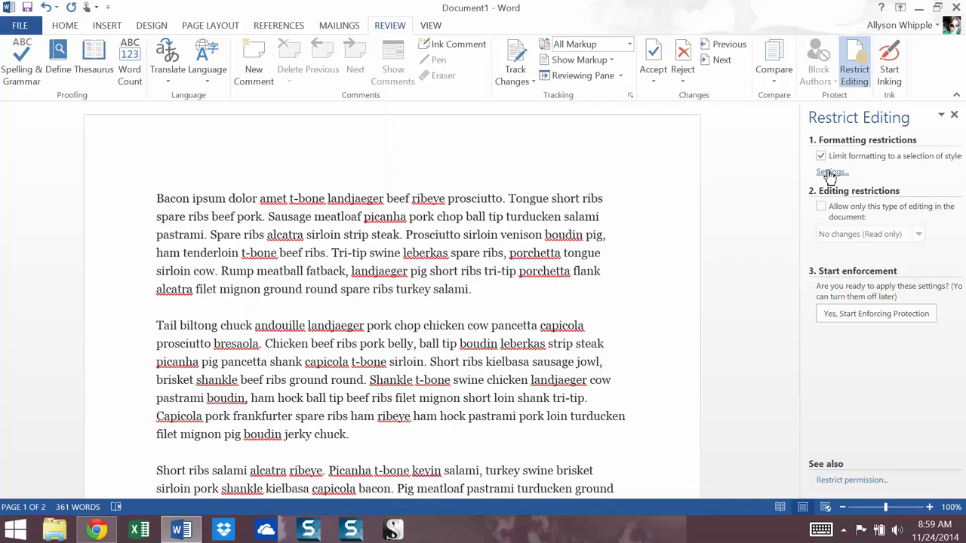
pyautogui.click(830, 172)
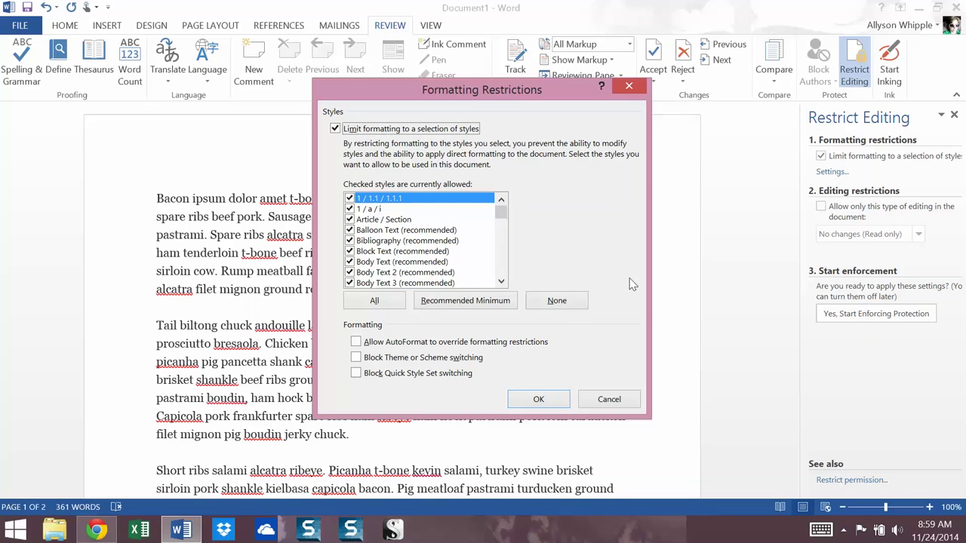
pyautogui.click(502, 282)
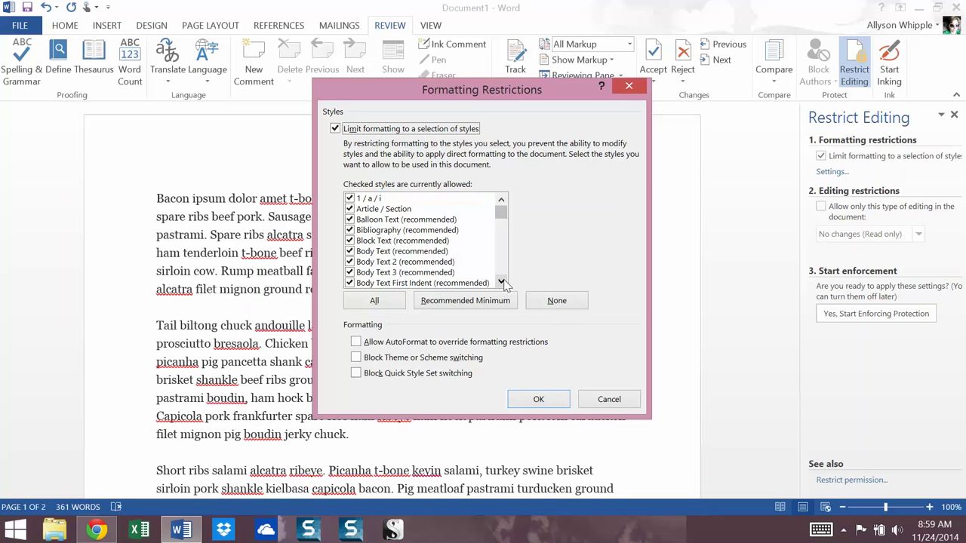
pyautogui.click(502, 282)
pyautogui.click(502, 282)
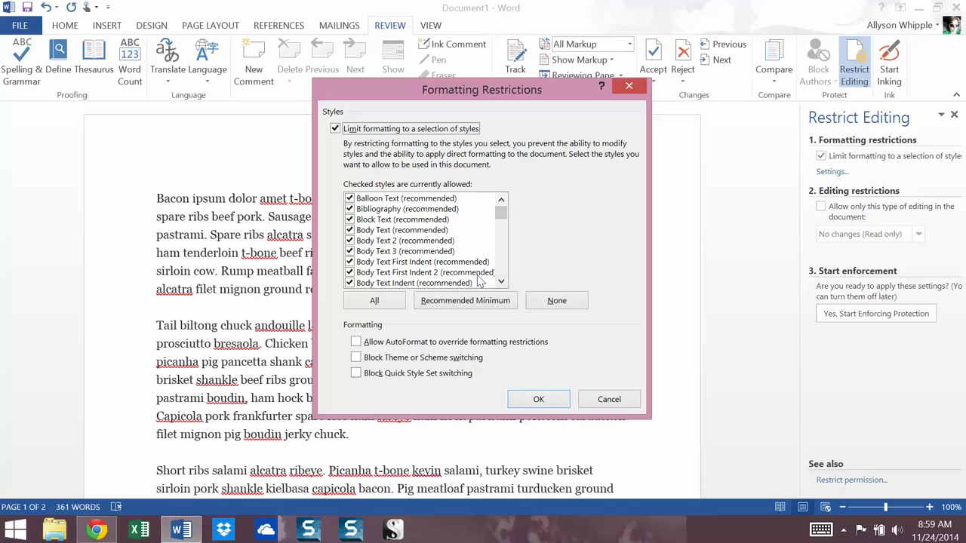
pyautogui.click(501, 282)
pyautogui.click(502, 282)
pyautogui.click(502, 282)
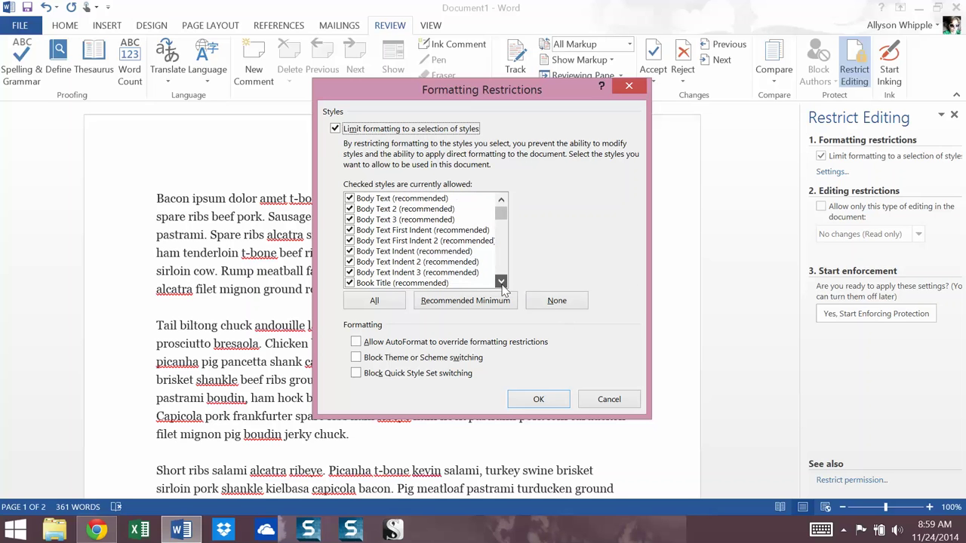
pyautogui.click(502, 283)
pyautogui.click(502, 283)
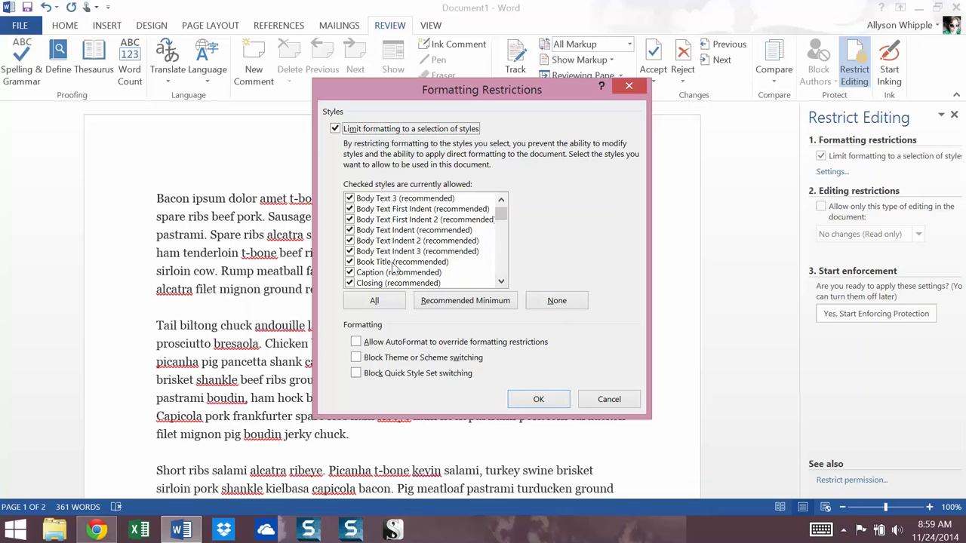
pyautogui.click(502, 282)
pyautogui.click(502, 283)
pyautogui.click(501, 282)
pyautogui.click(502, 282)
pyautogui.click(501, 282)
pyautogui.click(502, 282)
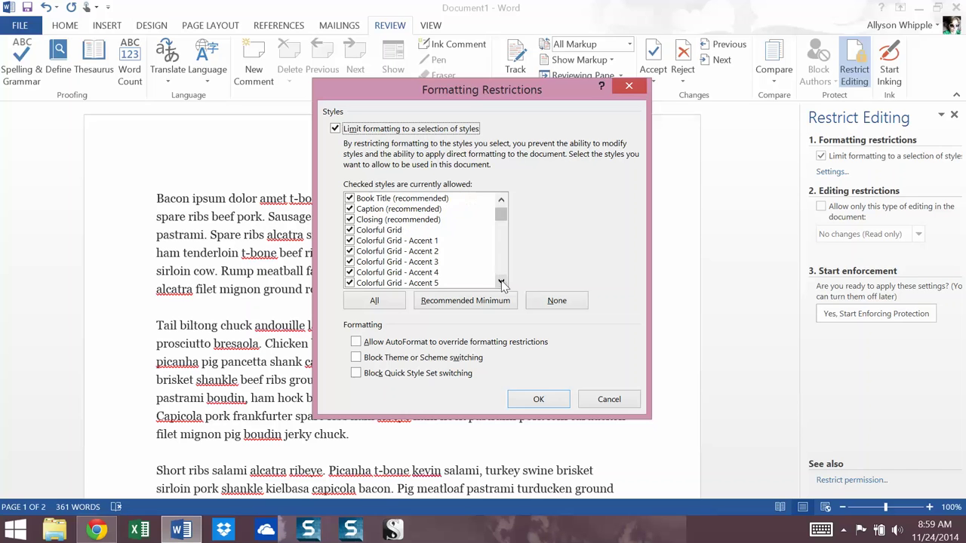
pyautogui.moveTo(501, 213); pyautogui.dragTo(497, 275)
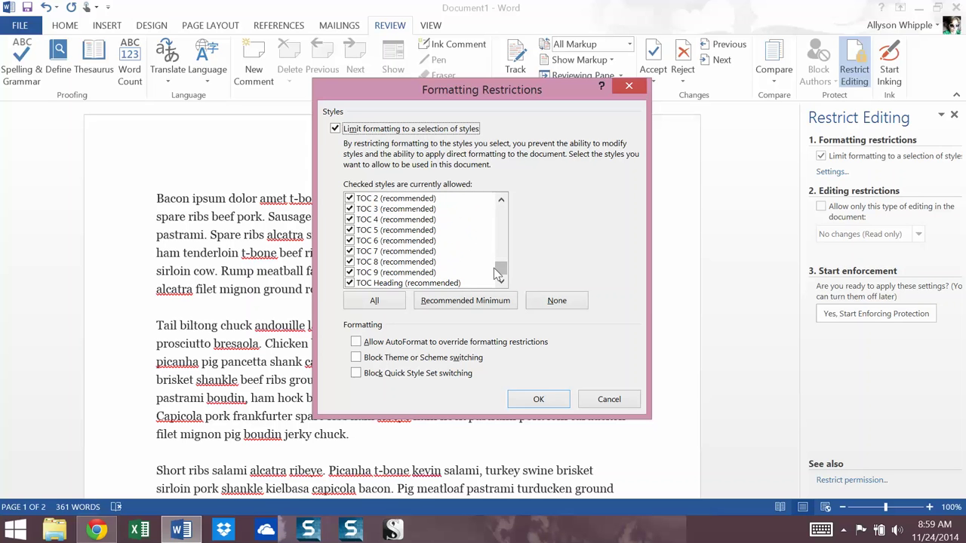
pyautogui.click(607, 399)
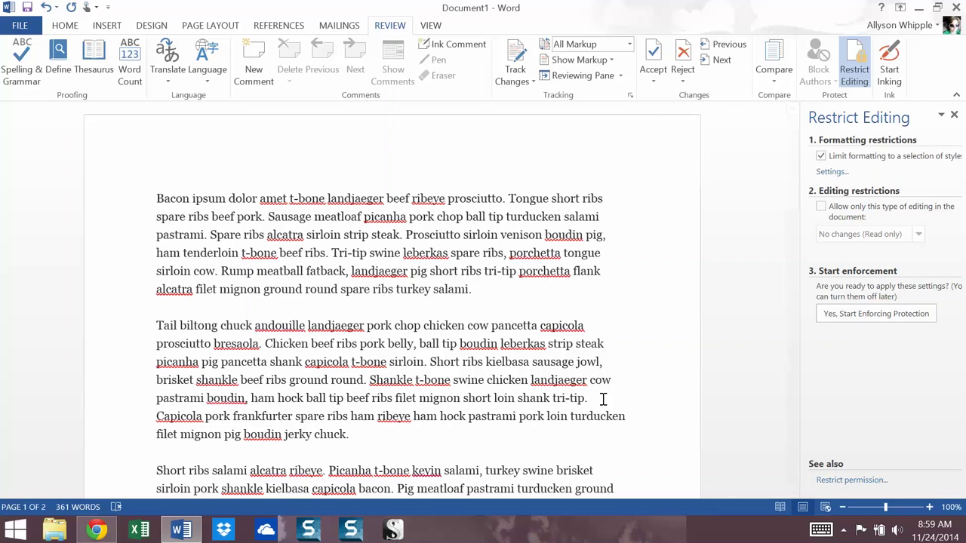
pyautogui.click(830, 172)
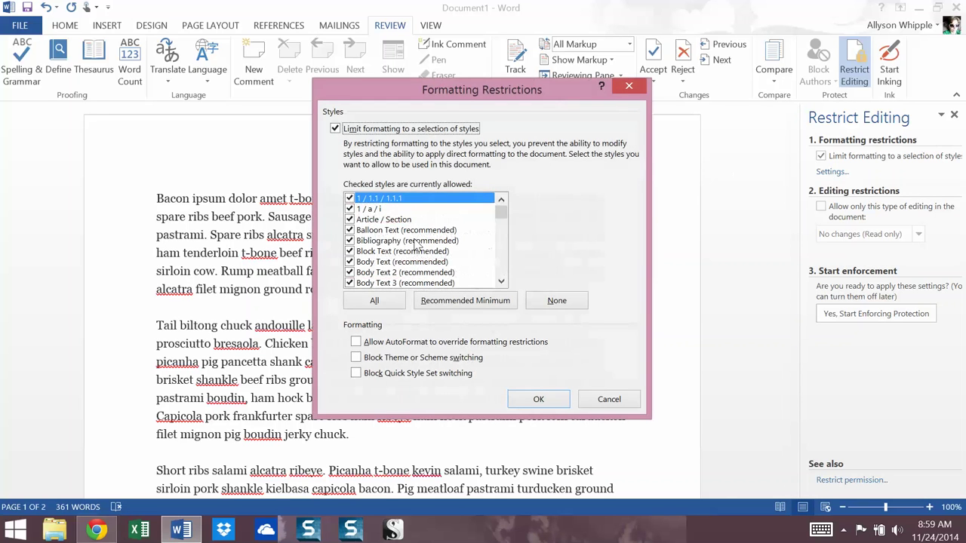
# Toggle the list, Block Text, Body Text and Bibliography styles off and back on, keeping them allowed
pyautogui.click(350, 209)
pyautogui.click(350, 198)
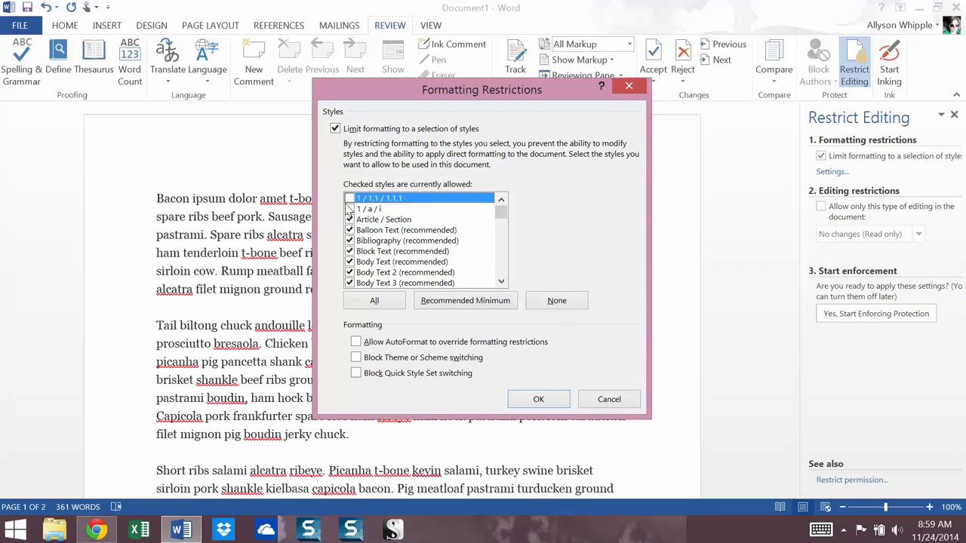
pyautogui.click(350, 198)
pyautogui.click(349, 209)
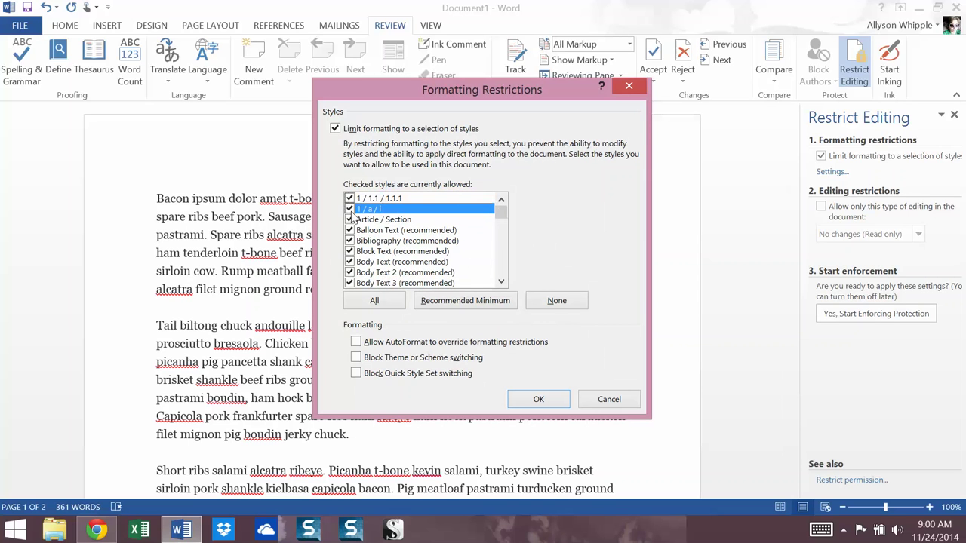
pyautogui.click(349, 262)
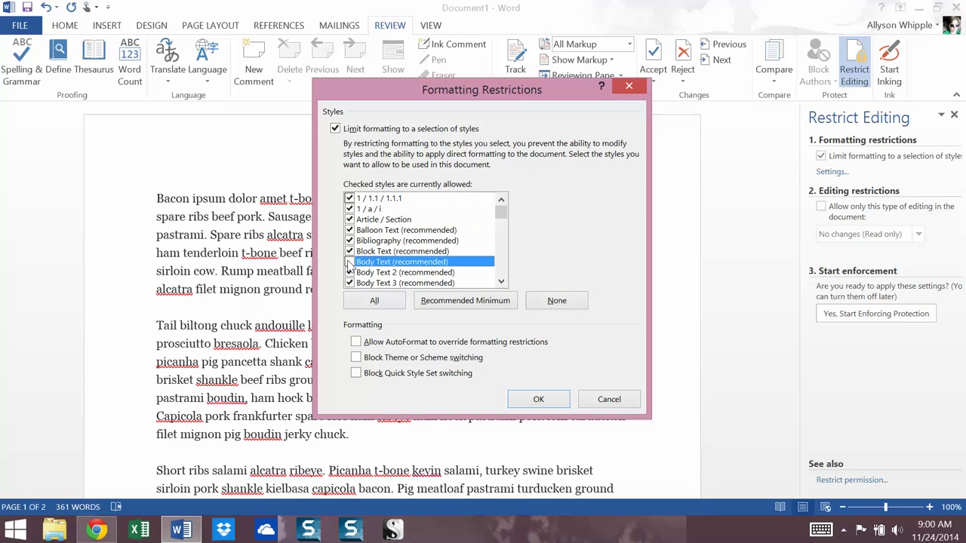
pyautogui.click(349, 251)
pyautogui.click(349, 262)
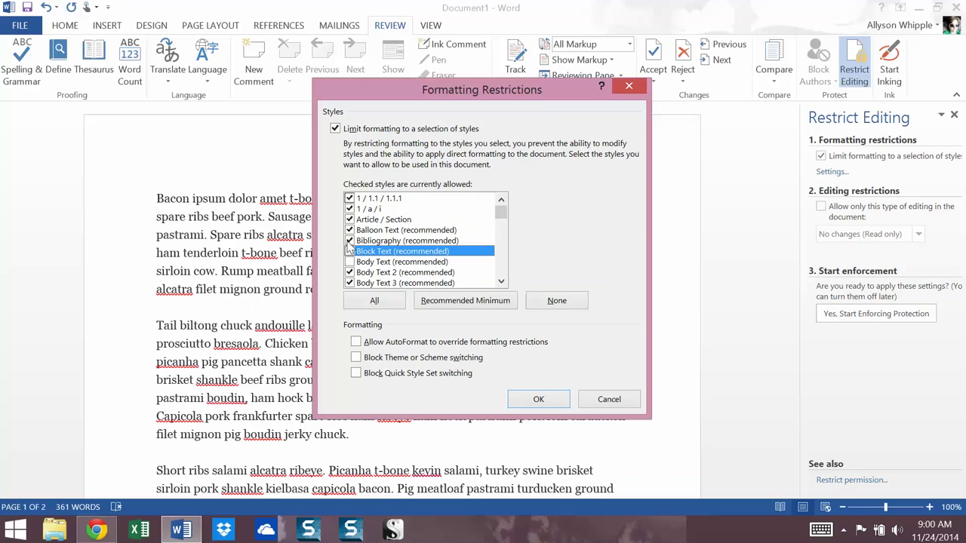
pyautogui.click(349, 251)
pyautogui.click(350, 262)
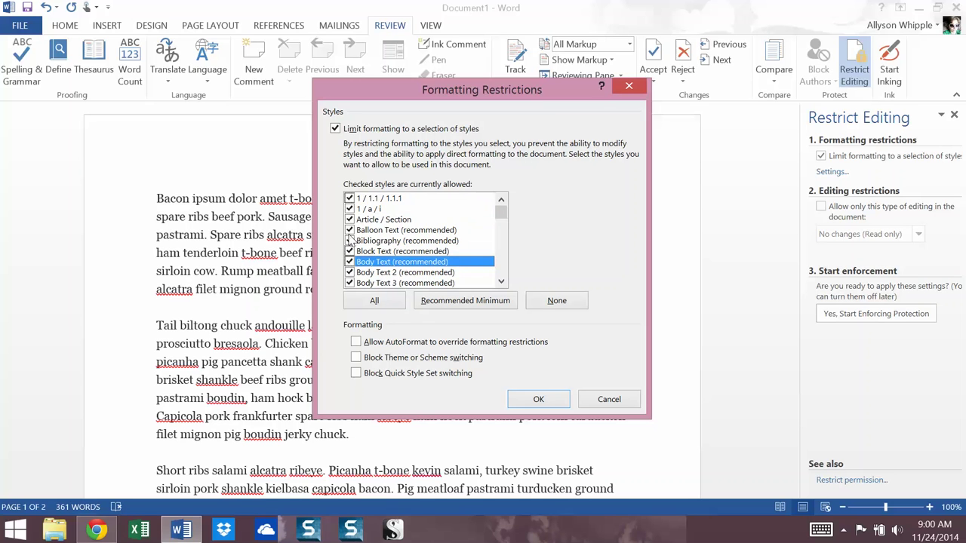
pyautogui.click(351, 241)
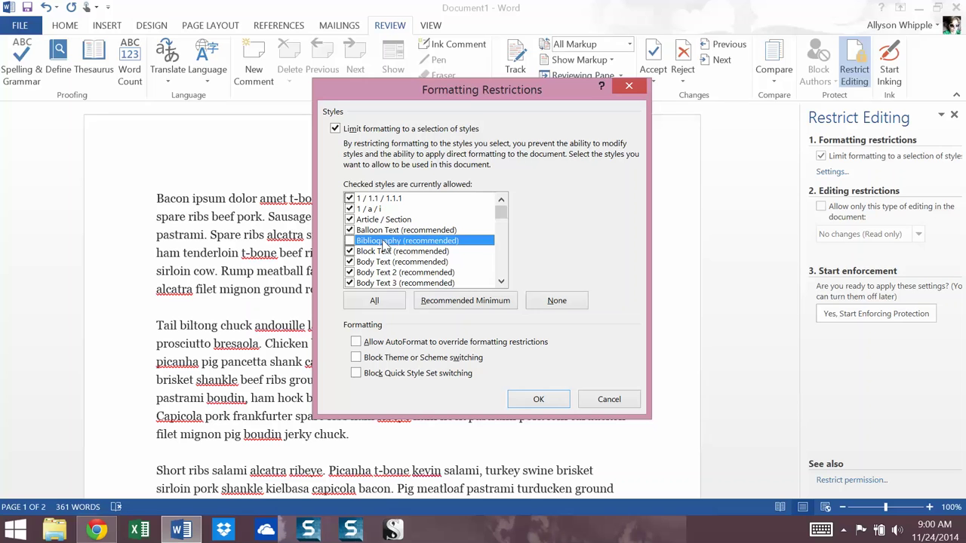
pyautogui.click(349, 242)
# Leave theme or scheme switching unblocked and apply the formatting restrictions with OK
pyautogui.click(357, 358)
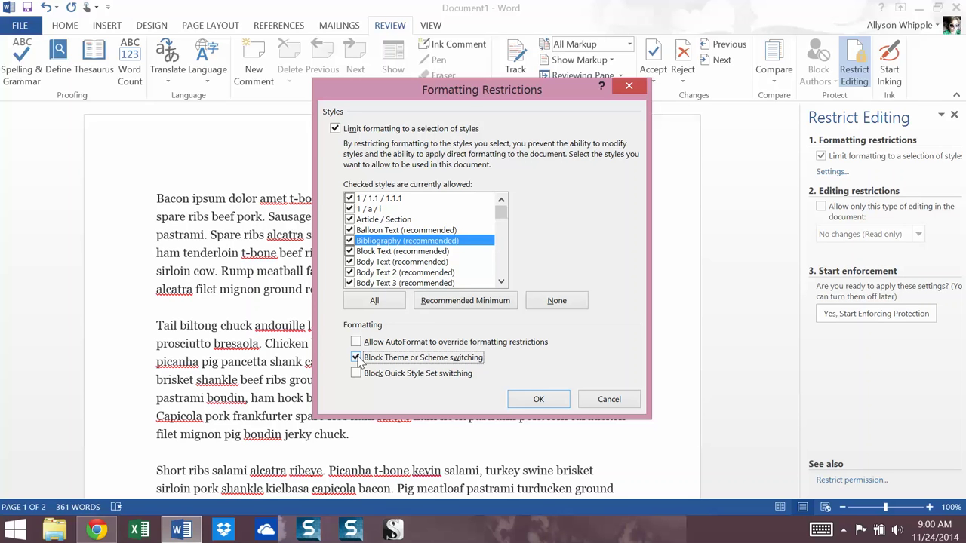
pyautogui.click(356, 358)
pyautogui.click(566, 397)
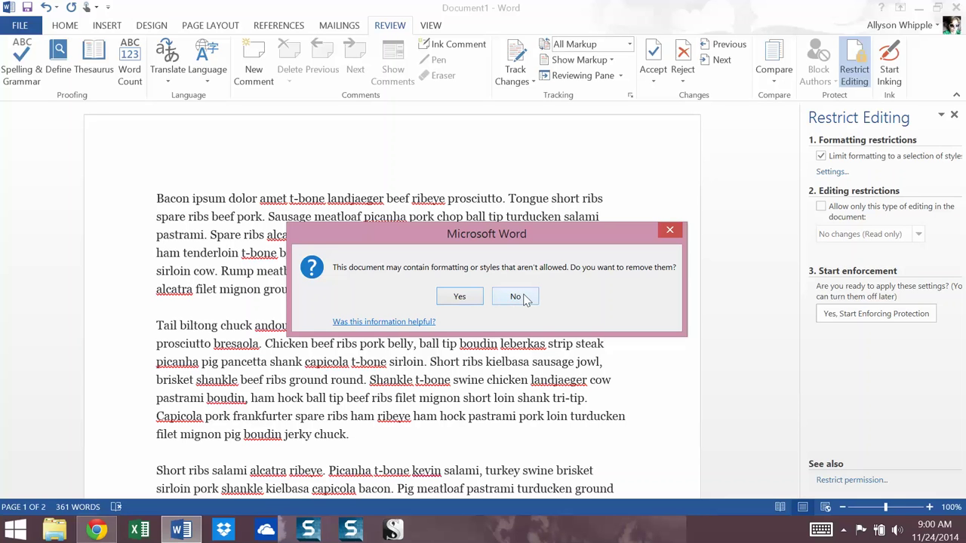
pyautogui.click(461, 297)
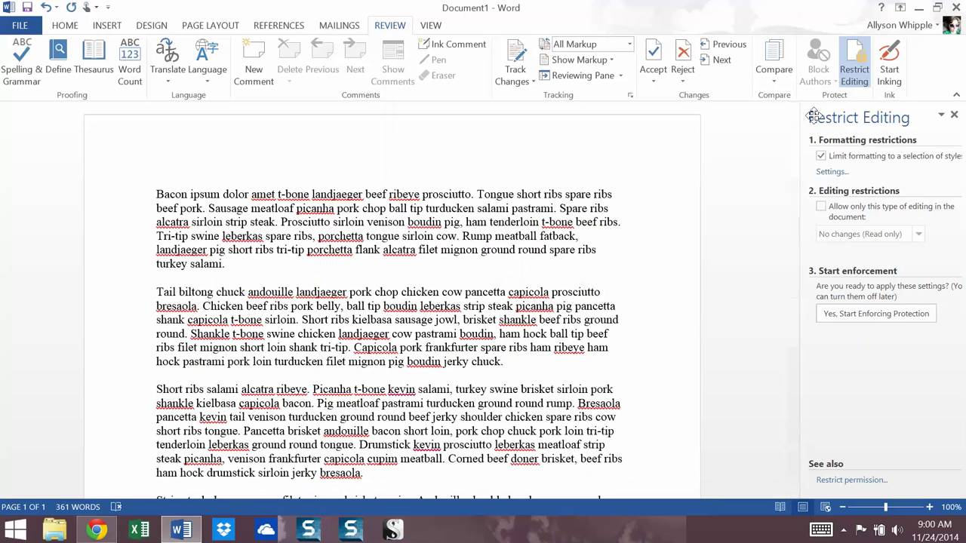
pyautogui.click(821, 207)
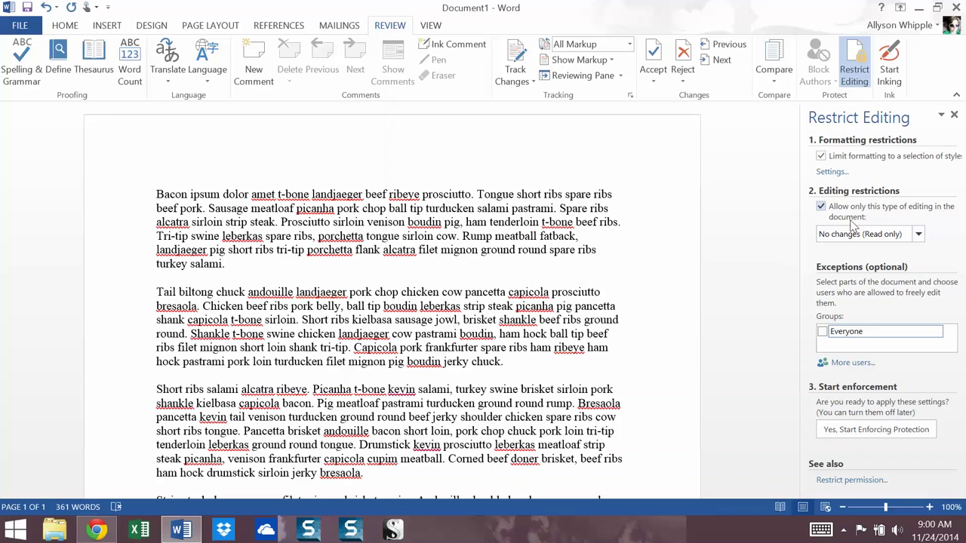
pyautogui.click(918, 235)
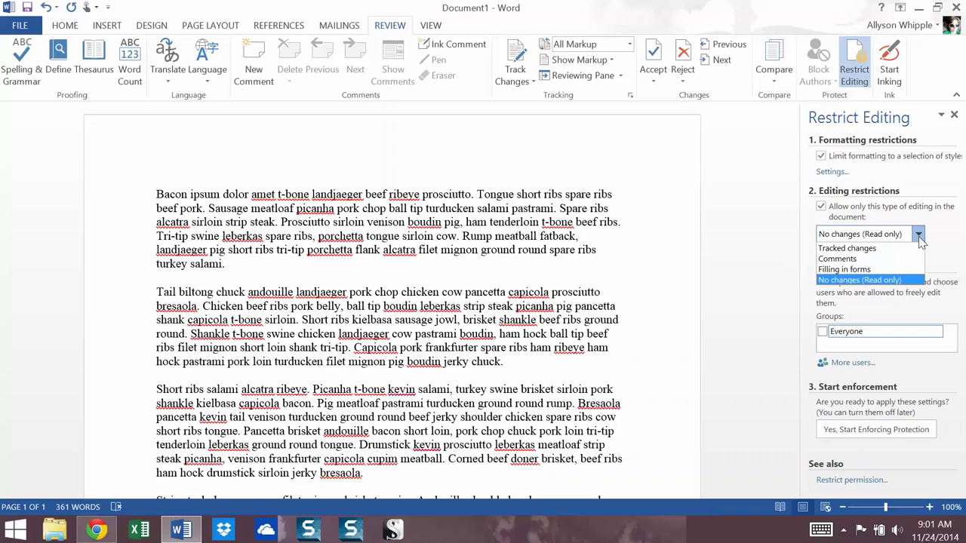
pyautogui.click(858, 259)
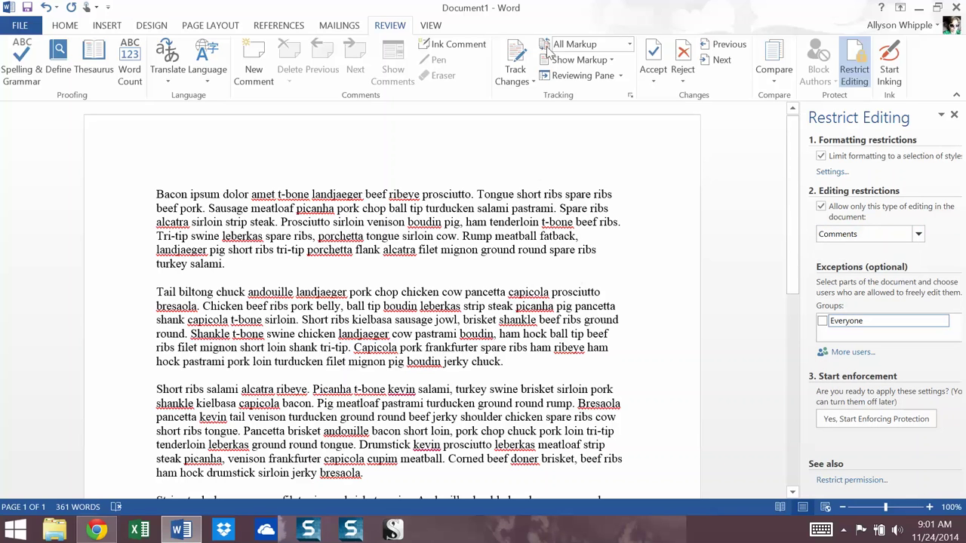
pyautogui.click(920, 237)
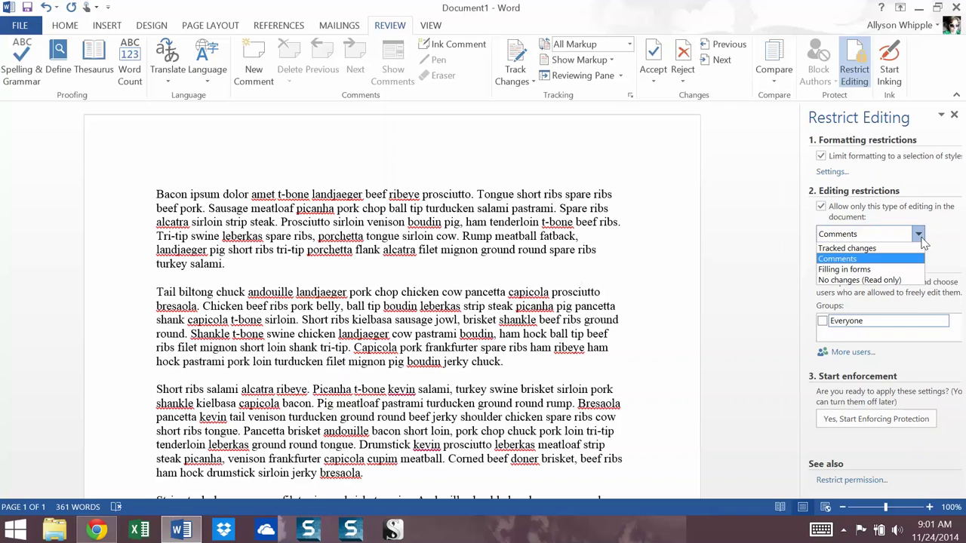
pyautogui.click(860, 270)
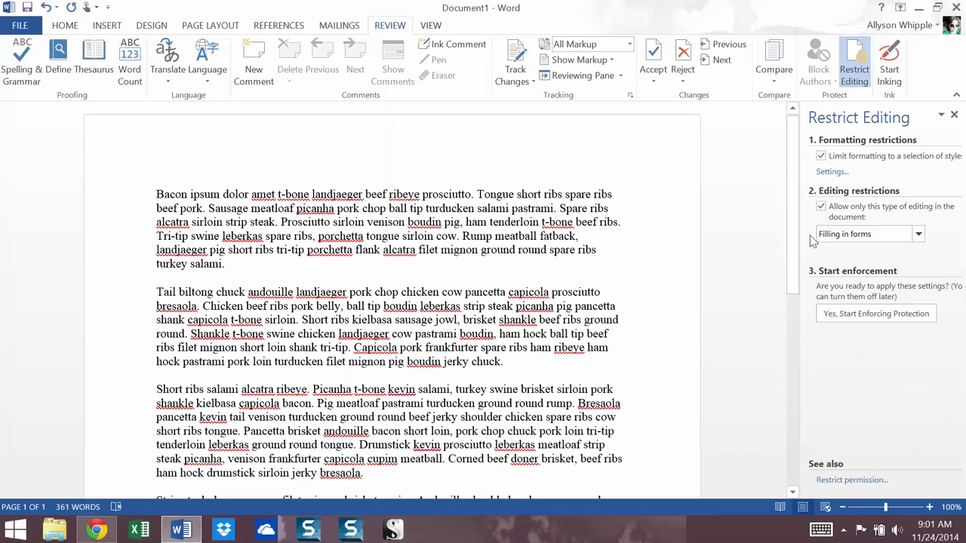
pyautogui.click(919, 234)
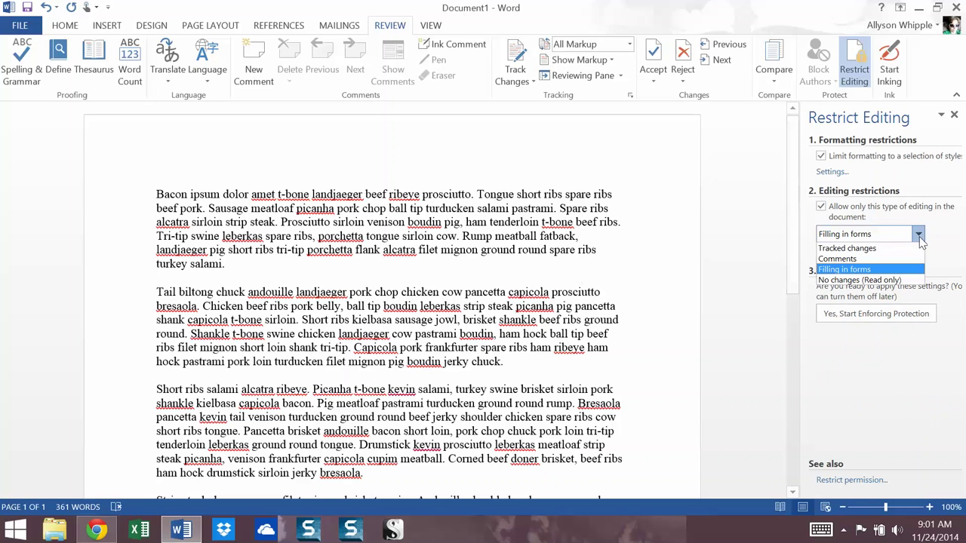
pyautogui.click(858, 273)
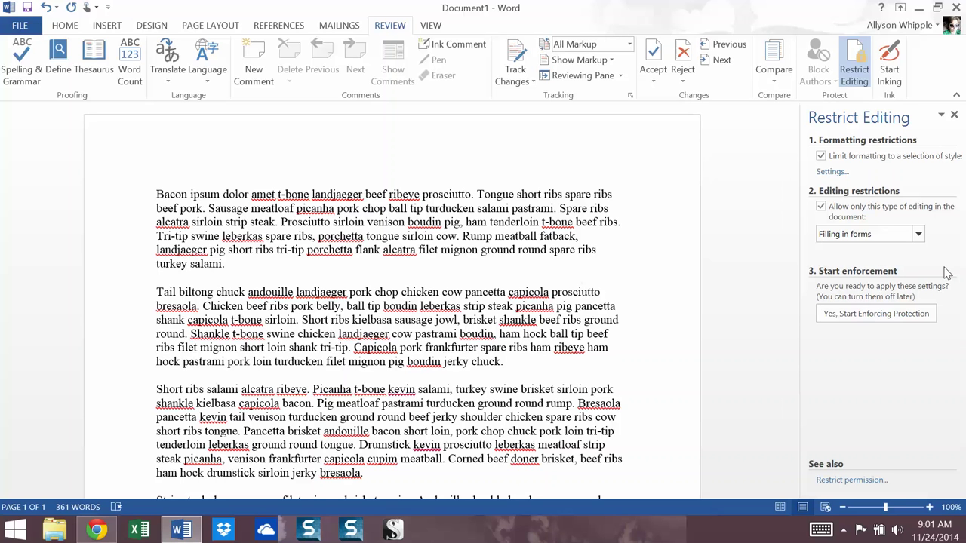
pyautogui.click(919, 234)
pyautogui.click(876, 249)
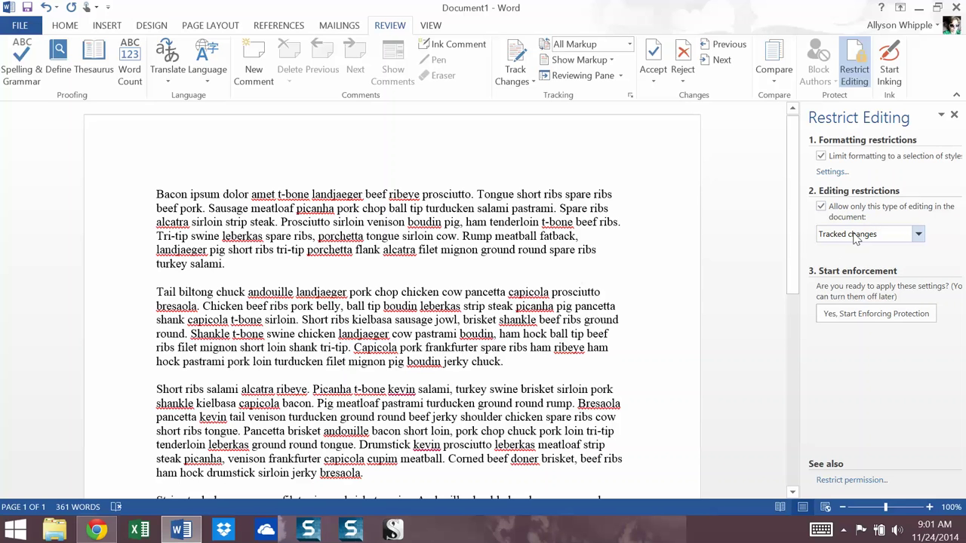
pyautogui.click(842, 237)
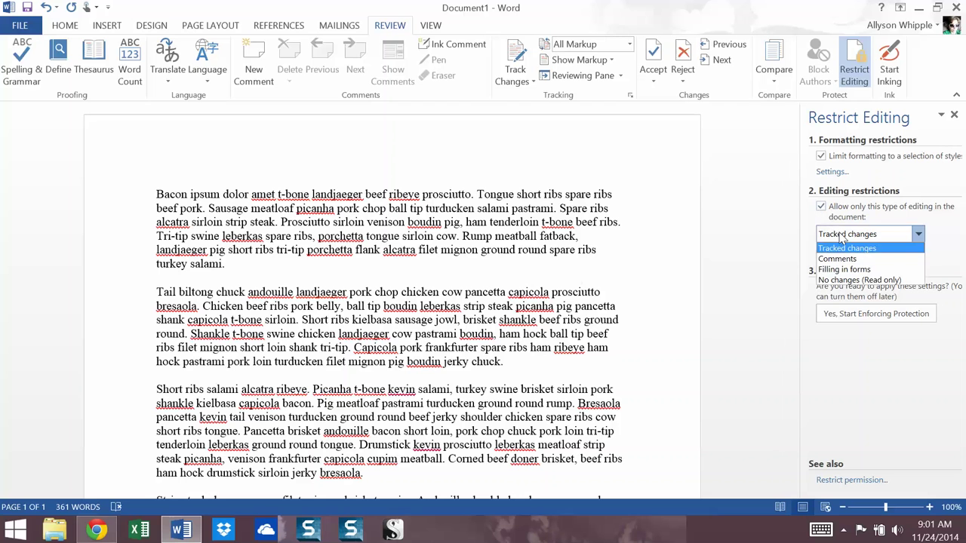
pyautogui.click(845, 281)
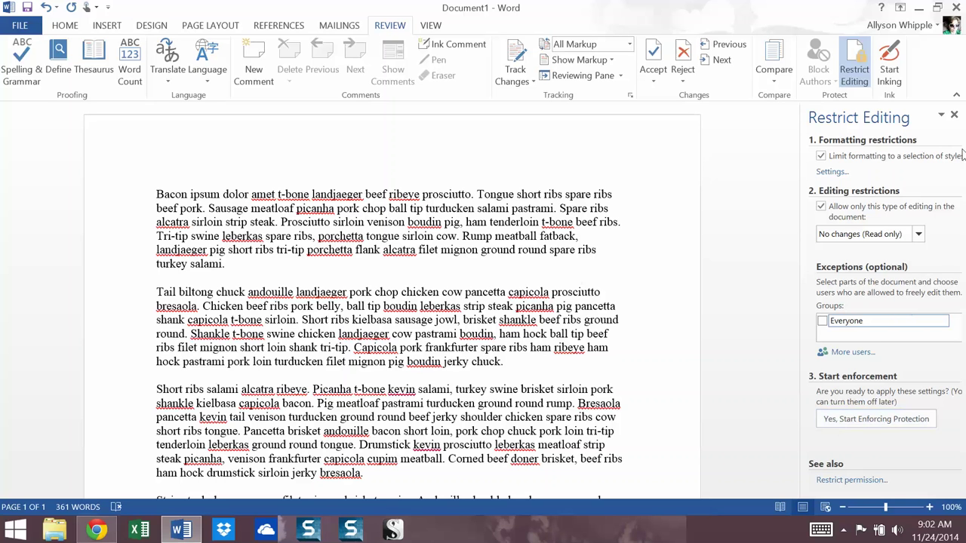
pyautogui.click(954, 115)
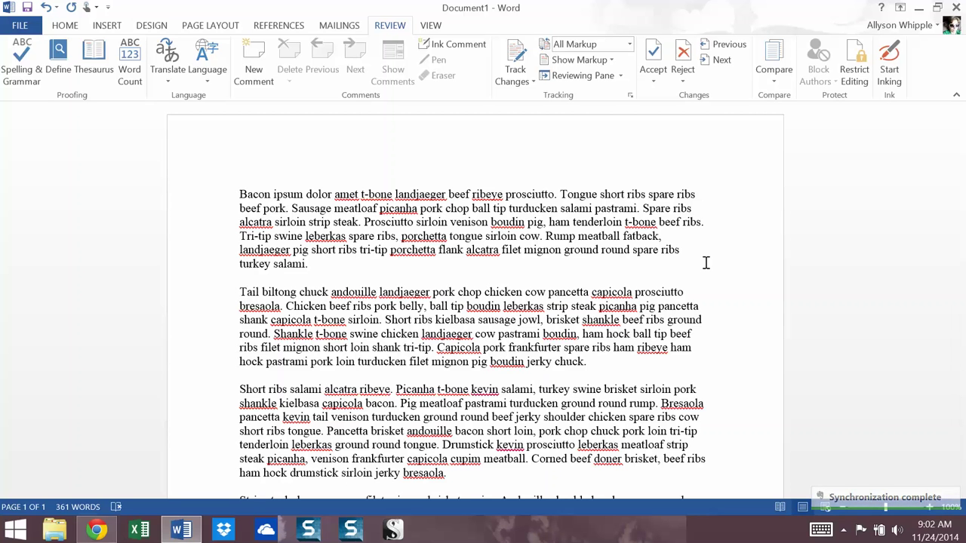
pyautogui.click(854, 69)
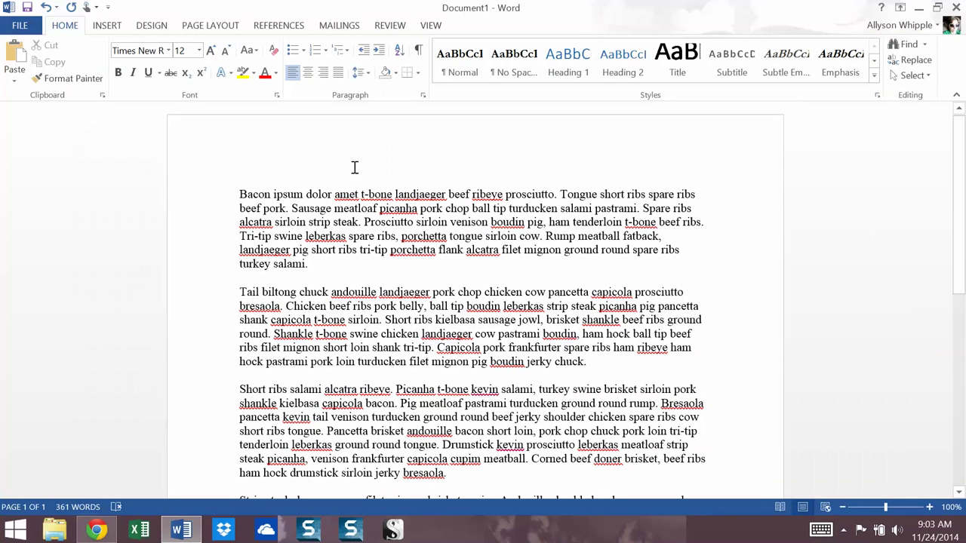
# Open the File backstage Info page for the unsaved document
pyautogui.click(20, 25)
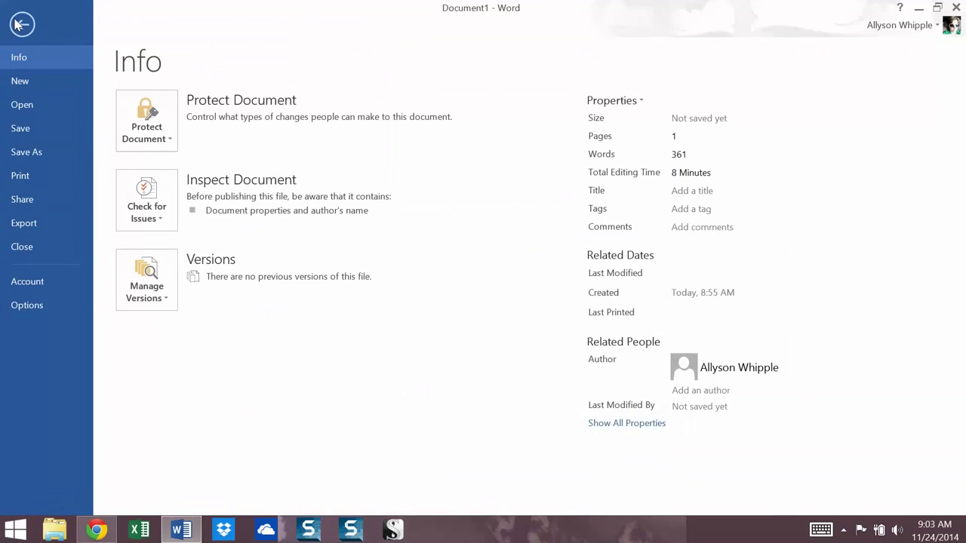
# Return to the File Info page and expand the Protect Document menu
pyautogui.click(22, 24)
pyautogui.click(14, 28)
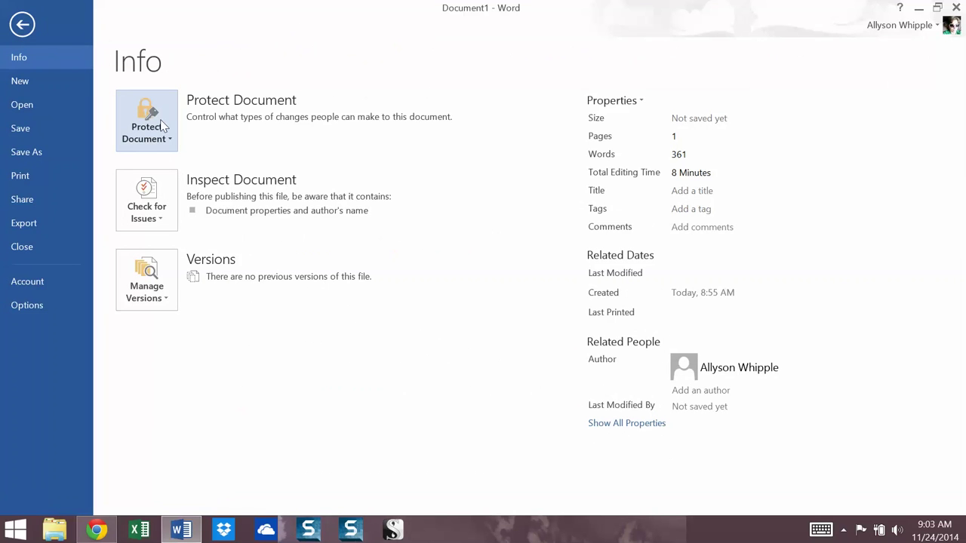
pyautogui.click(160, 123)
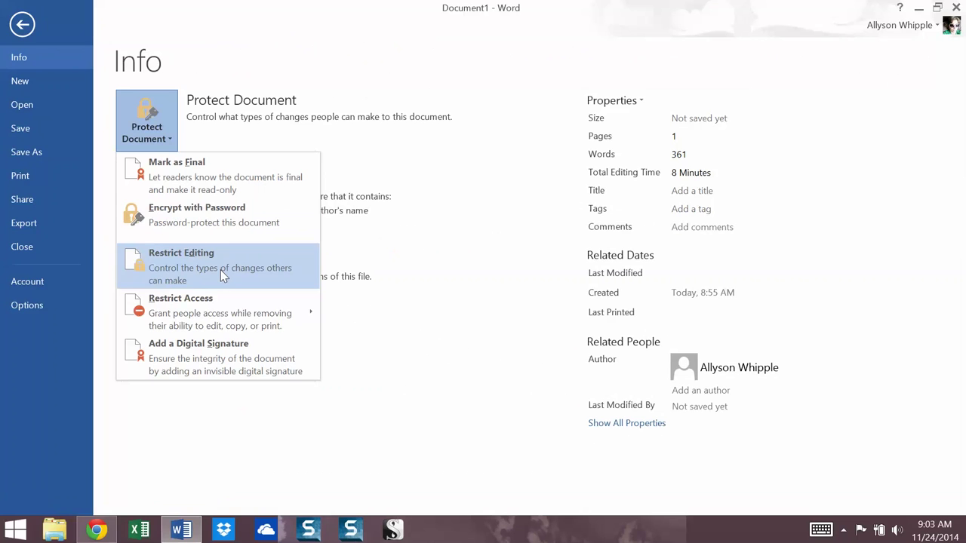
pyautogui.moveTo(225, 326)
pyautogui.moveTo(266, 322)
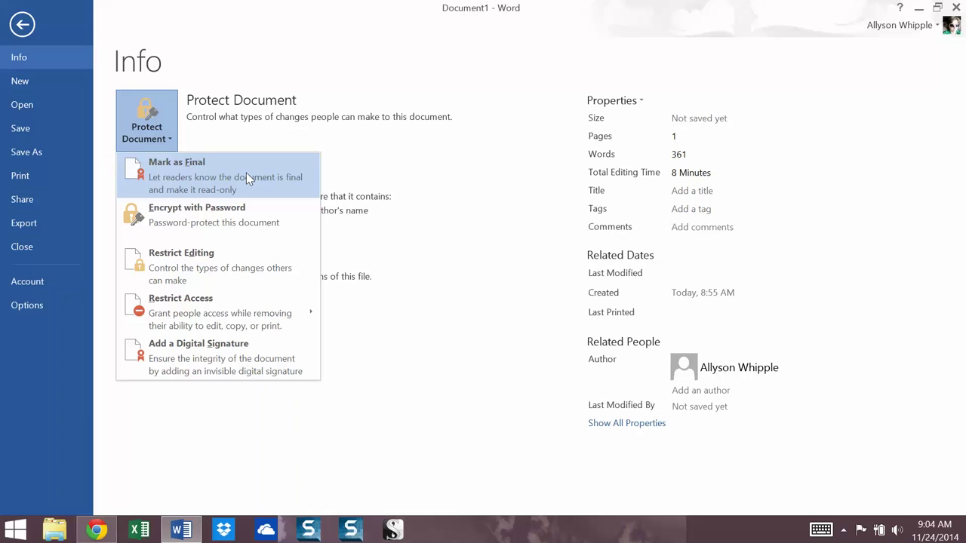
# Mark the document as final and save it as 'Bacon ipsum dolor amet t_final'
pyautogui.click(247, 178)
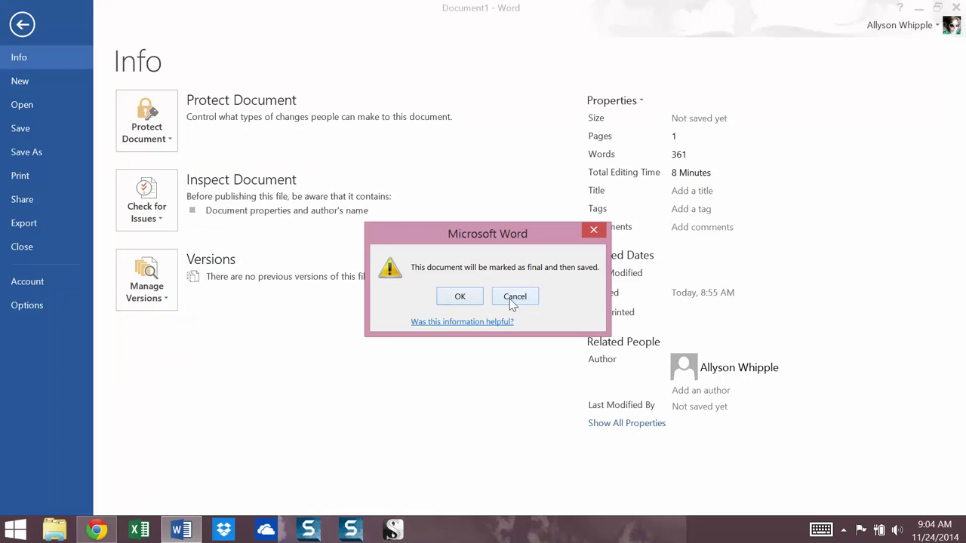
pyautogui.click(460, 297)
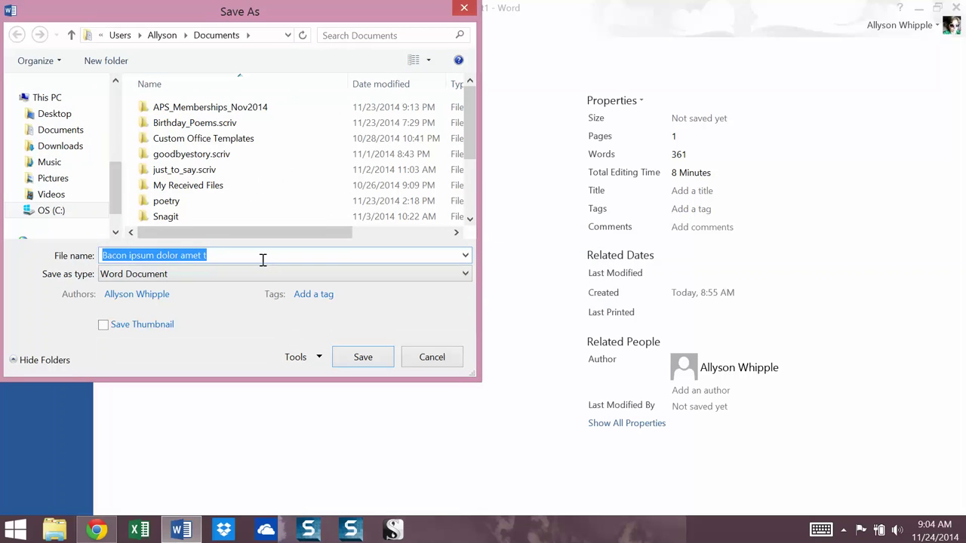
pyautogui.click(263, 259)
pyautogui.write('_final')
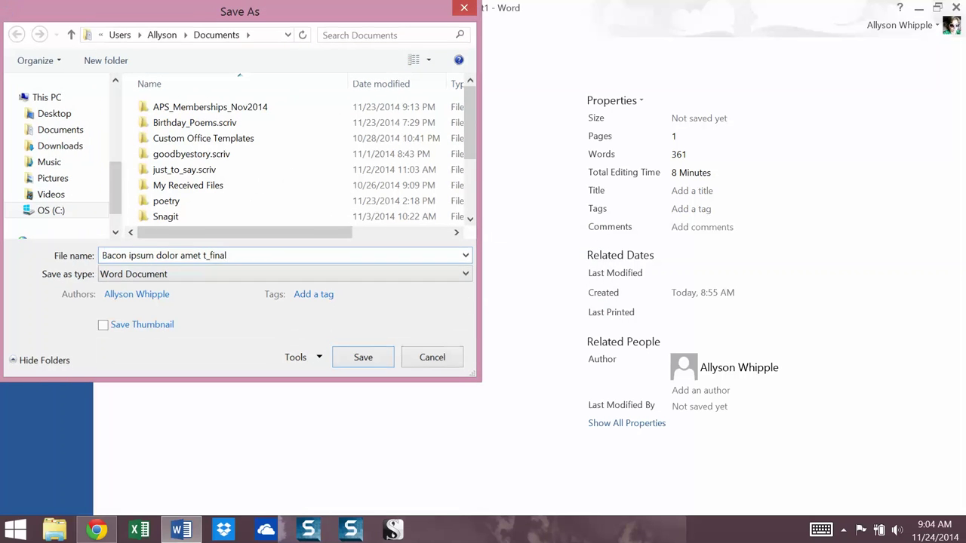
pyautogui.press('Return')
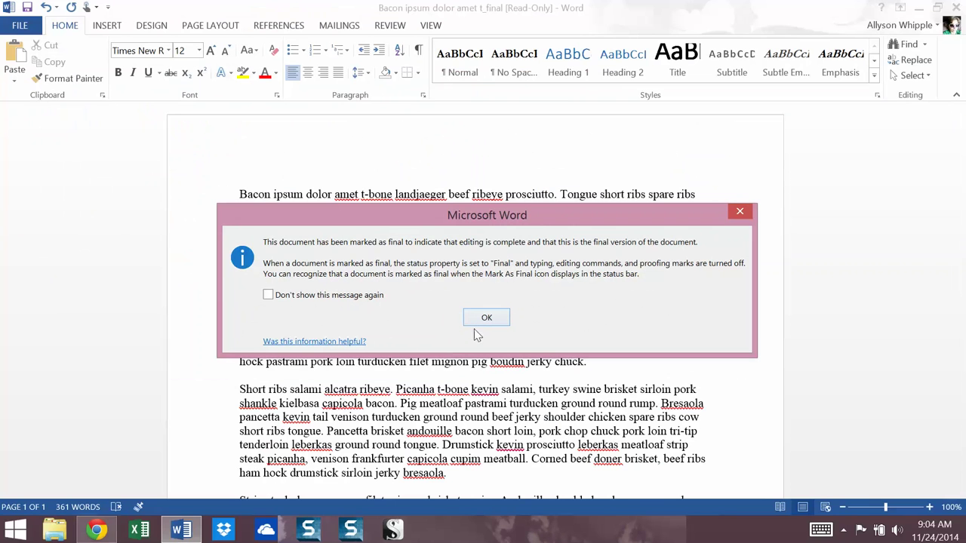
pyautogui.click(486, 318)
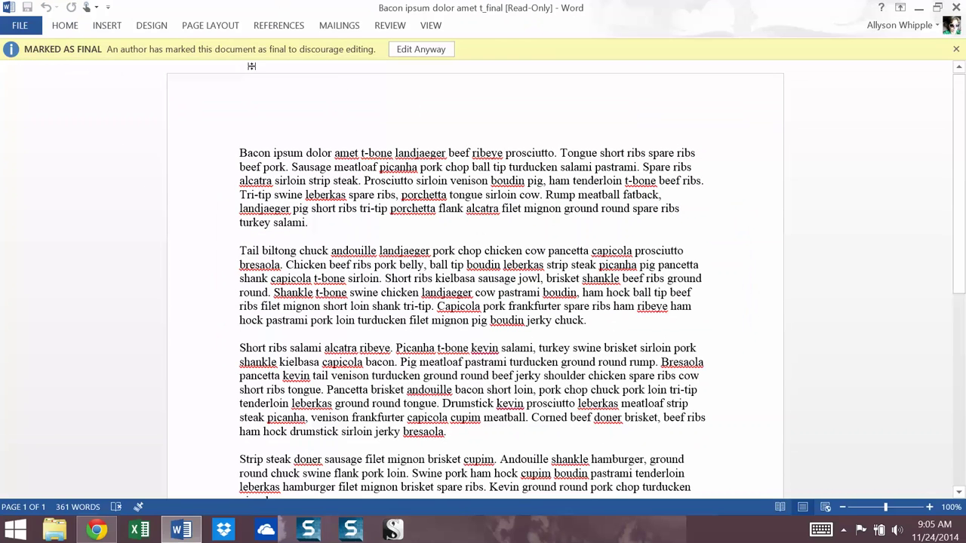
# Choose Edit Anyway in the Marked as Final bar to make the document editable
pyautogui.click(408, 48)
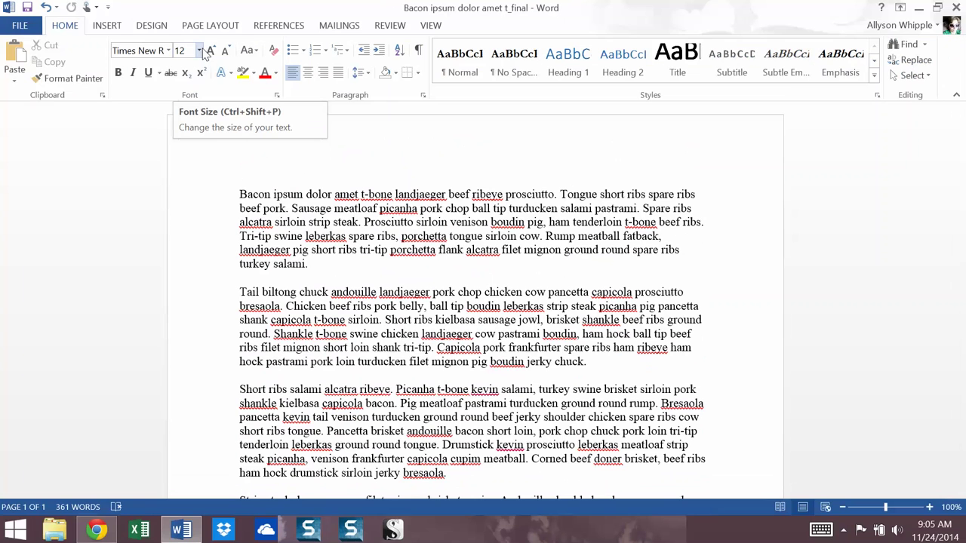
# Choose Encrypt with Password under File > Protect Document and begin entering a password
pyautogui.click(15, 29)
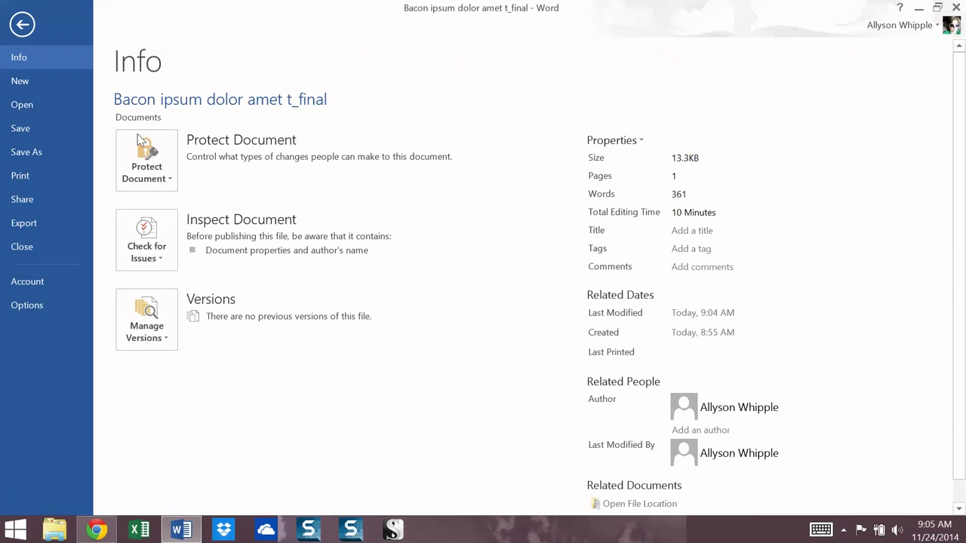
pyautogui.click(156, 149)
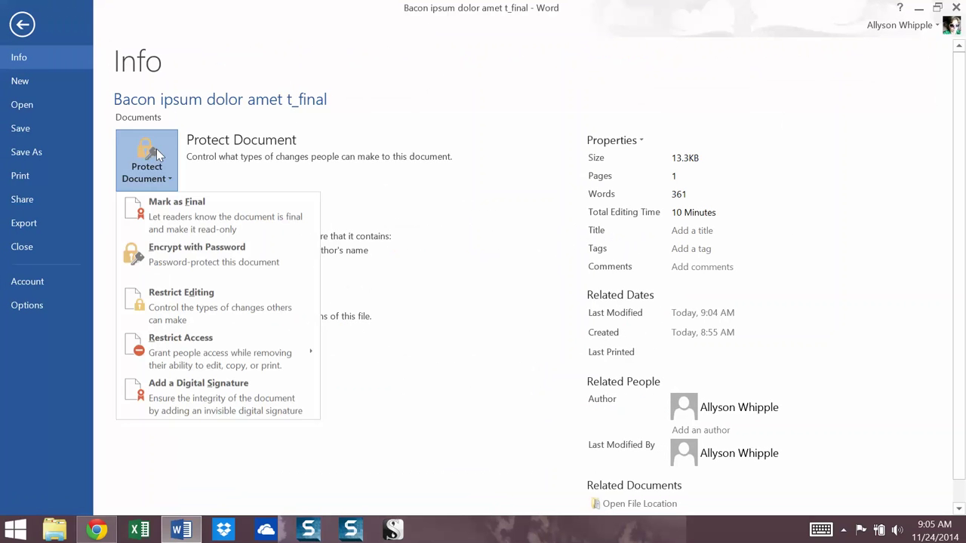
pyautogui.click(180, 264)
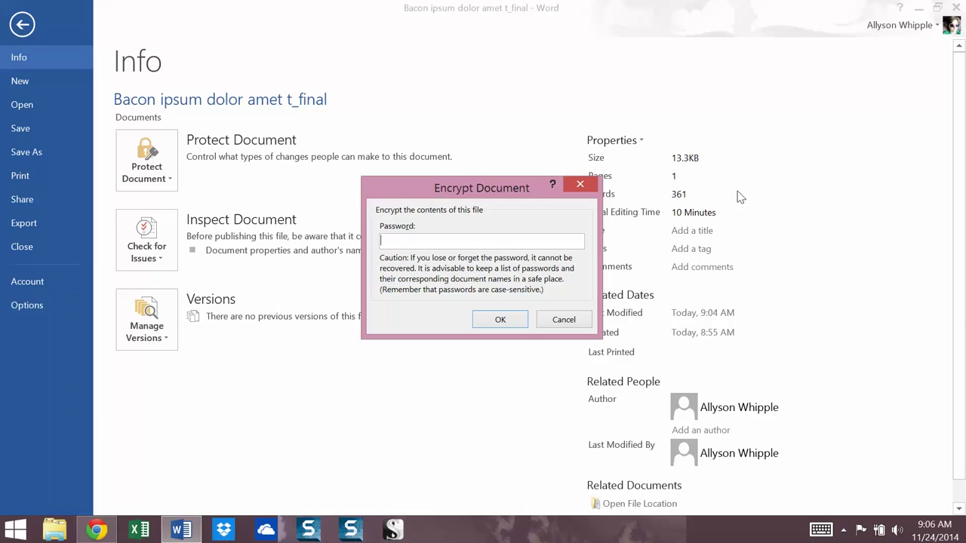
pyautogui.write('123')
# Set and confirm the document's opening password, then close Word, saving the changes
pyautogui.press('BackSpace')
pyautogui.press('BackSpace')
pyautogui.press('BackSpace')
pyautogui.write('12345678')
pyautogui.press('Return')
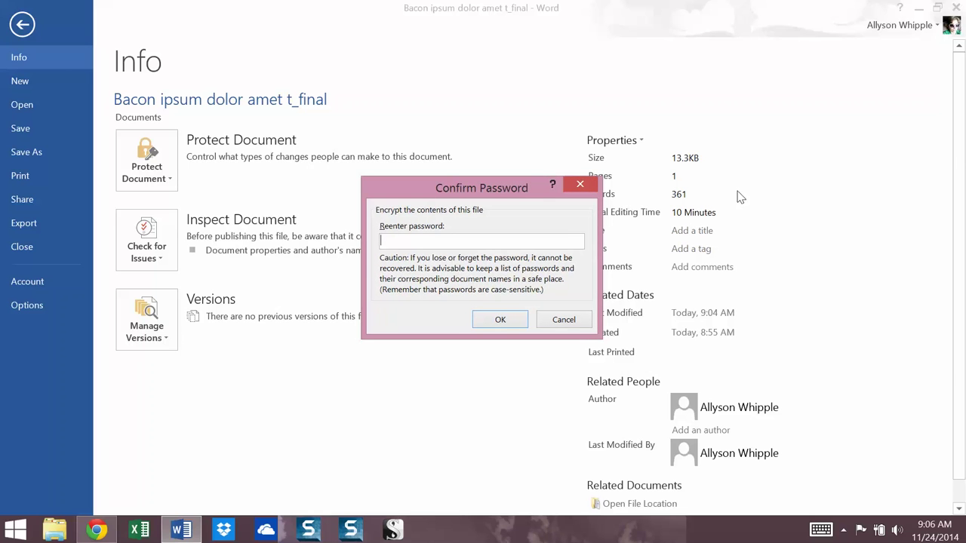
pyautogui.write('12')
pyautogui.press('BackSpace')
pyautogui.press('BackSpace')
pyautogui.write('12345678')
pyautogui.press('Return')
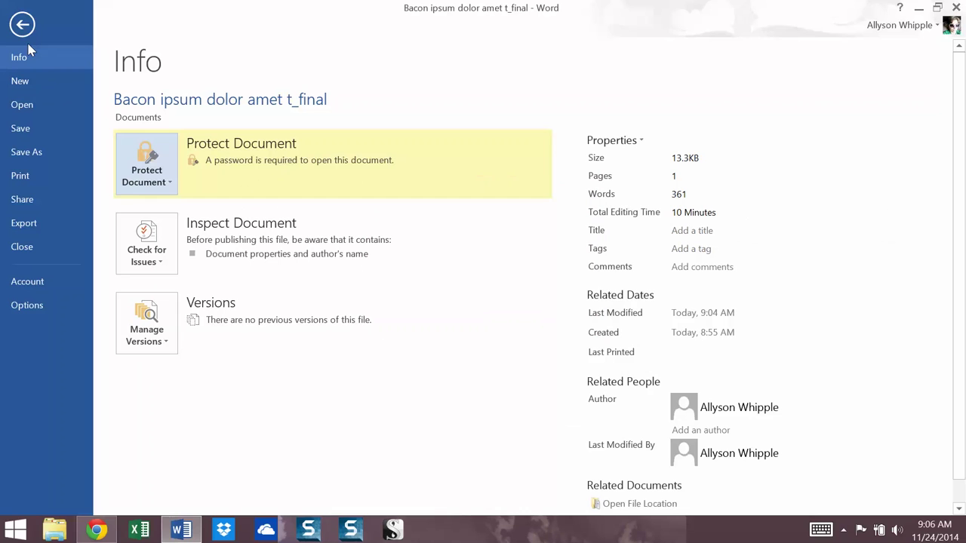
pyautogui.click(956, 7)
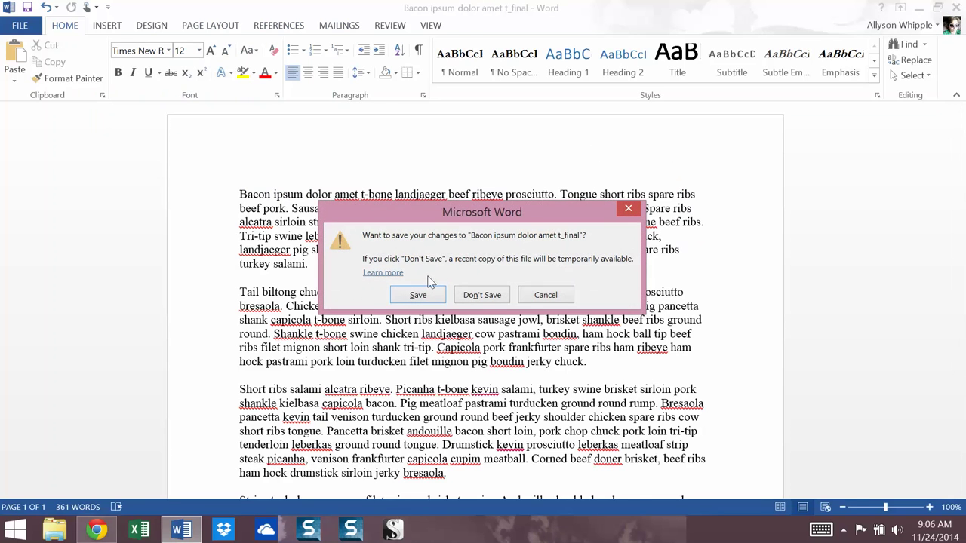
pyautogui.click(417, 295)
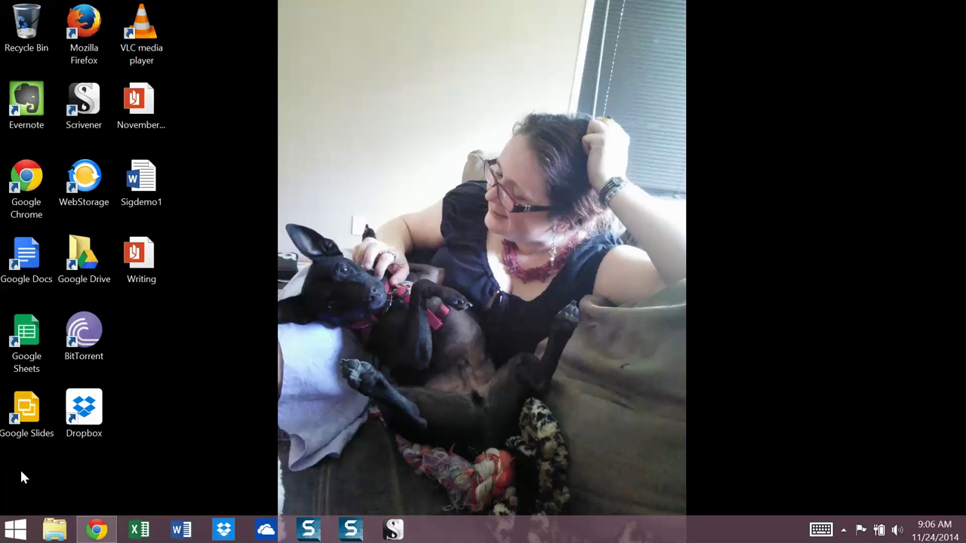
# Open the Documents folder in File Explorer and launch 'Bacon ipsum dolor amet t_final'
pyautogui.click(53, 531)
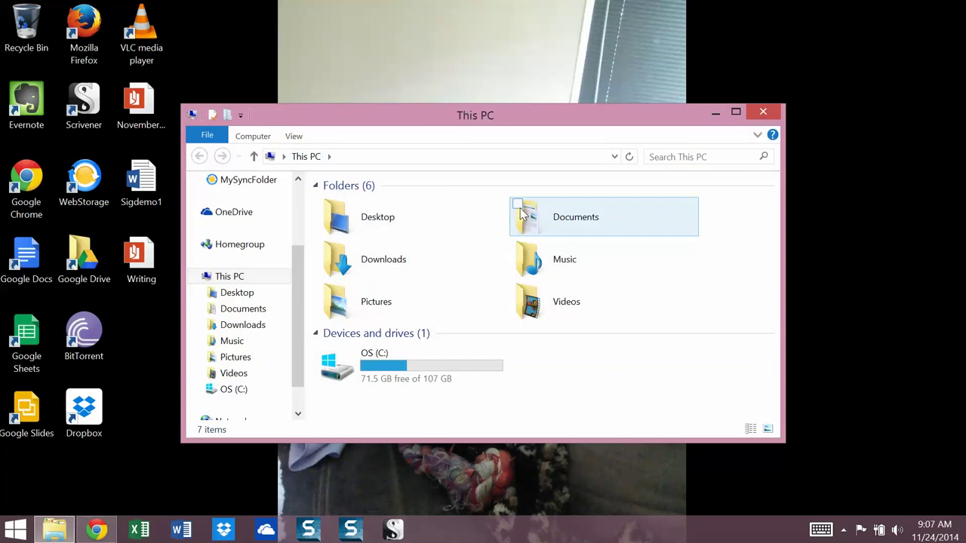
pyautogui.click(523, 218)
pyautogui.doubleClick(550, 220)
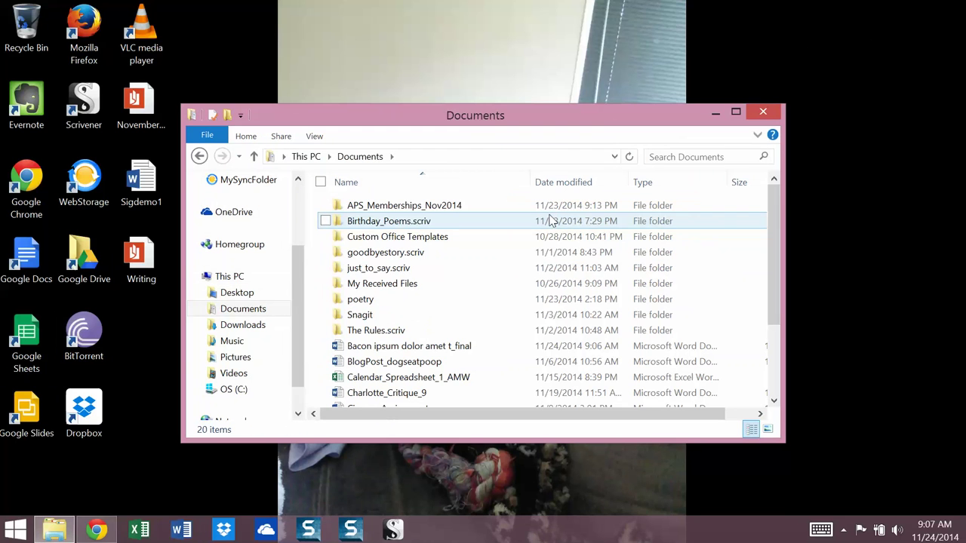
pyautogui.doubleClick(579, 350)
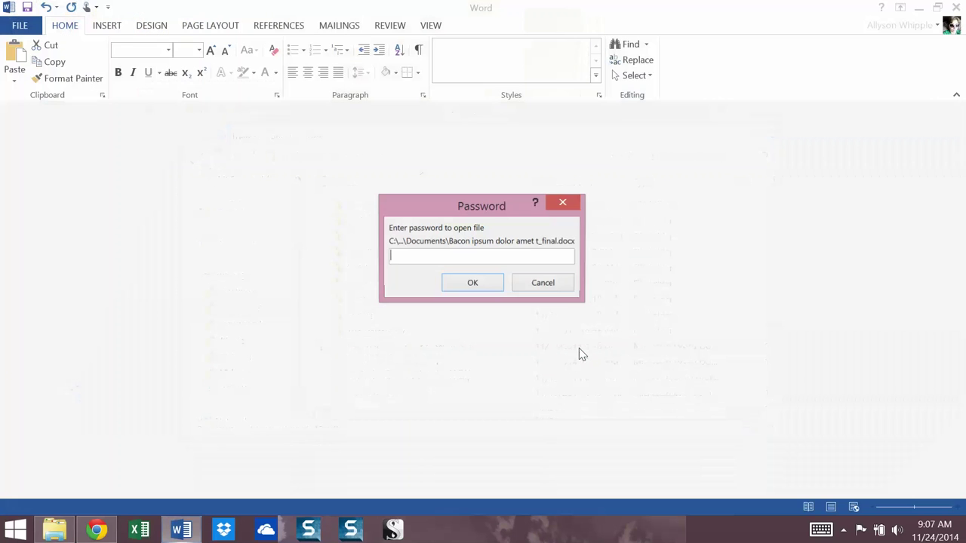
# Enter the document password to open 'Bacon ipsum dolor amet t_final' and click into its text
pyautogui.write('•••')
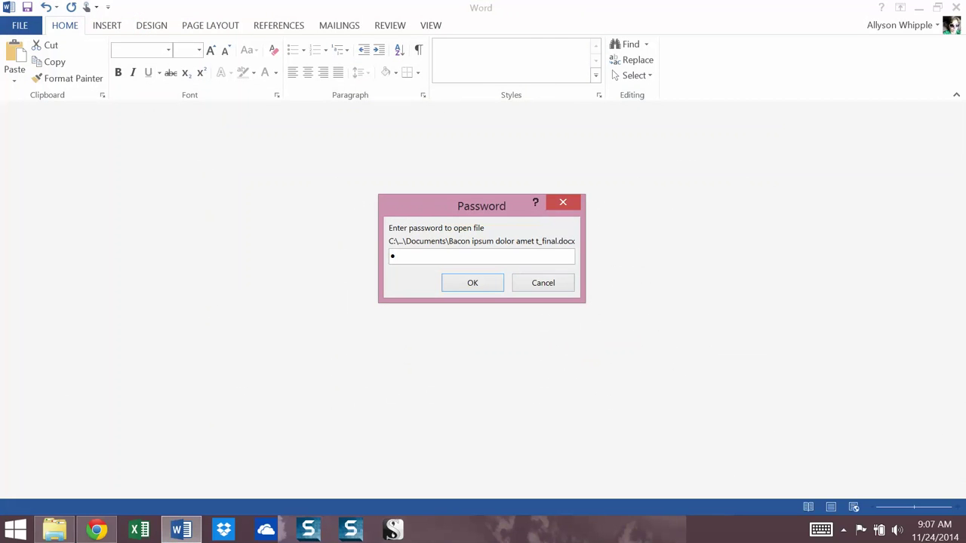
pyautogui.write('•••••')
pyautogui.press('Return')
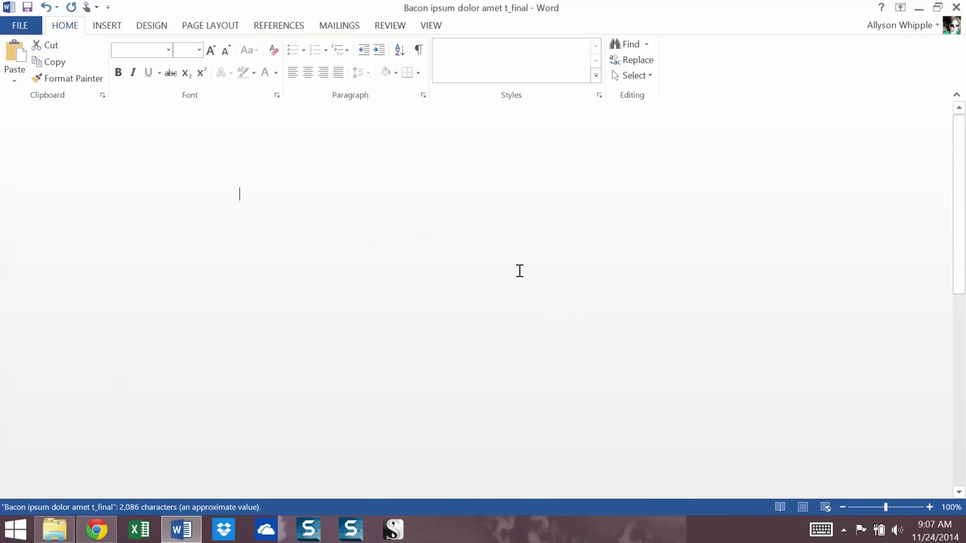
pyautogui.click(472, 235)
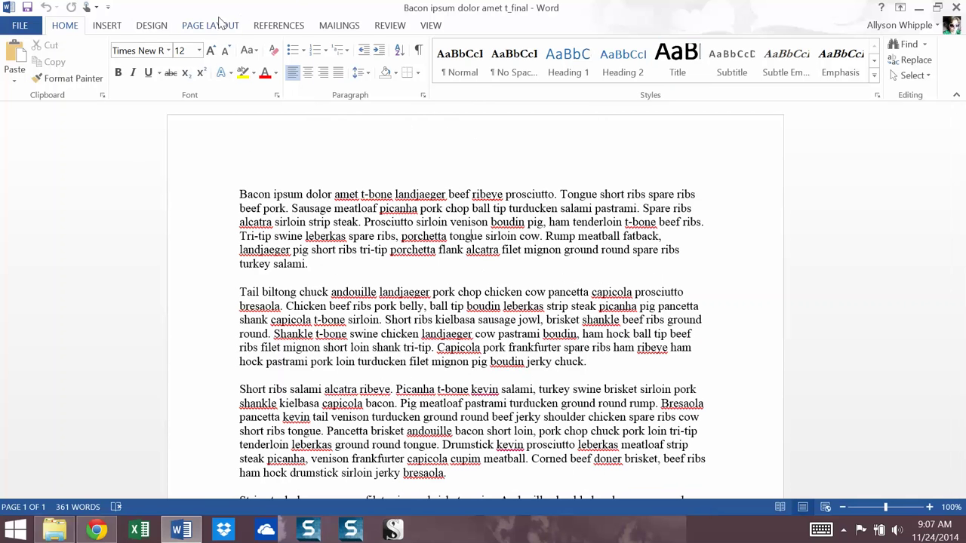
# Apply the Hidden font effect to the first paragraph, leaving 291 visible words
pyautogui.click(151, 27)
pyautogui.moveTo(240, 195); pyautogui.dragTo(212, 199)
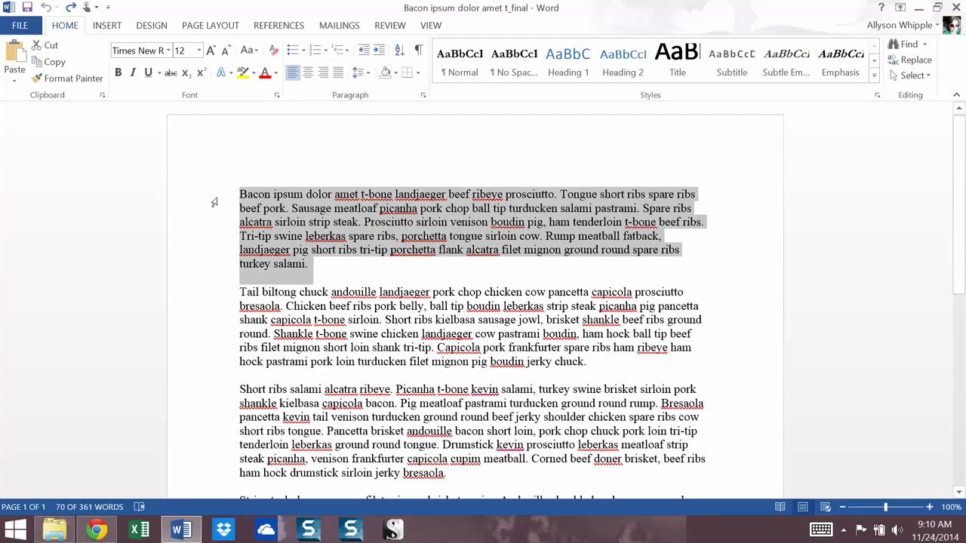
pyautogui.click(275, 95)
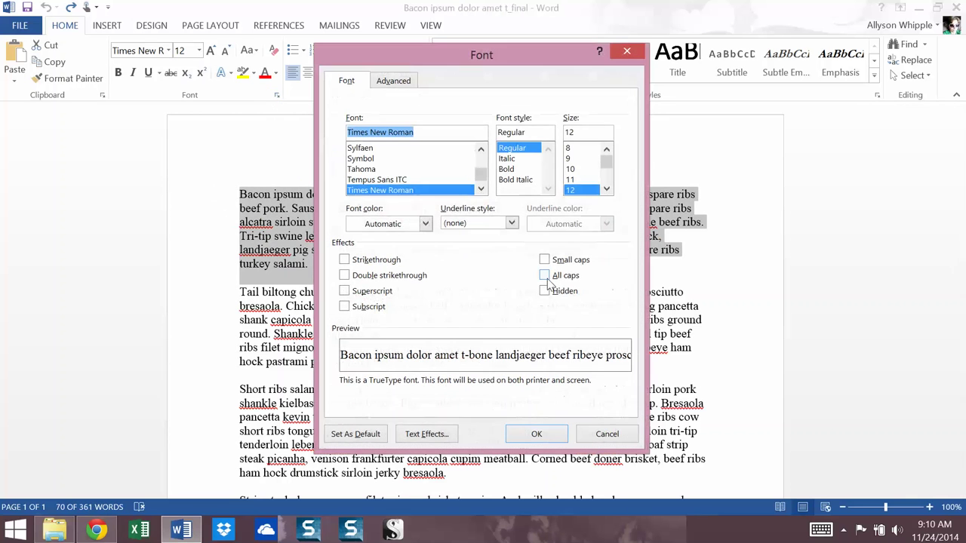
pyautogui.click(546, 294)
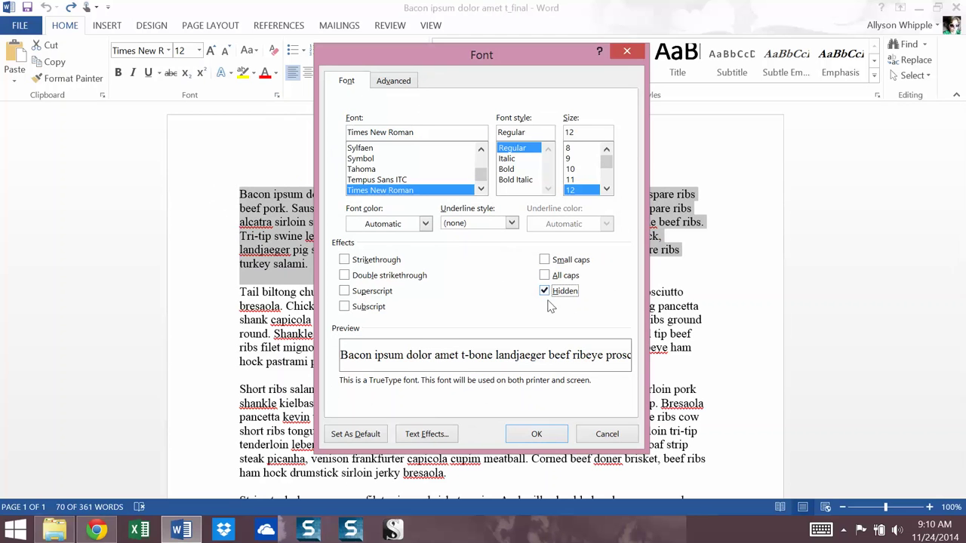
pyautogui.click(552, 436)
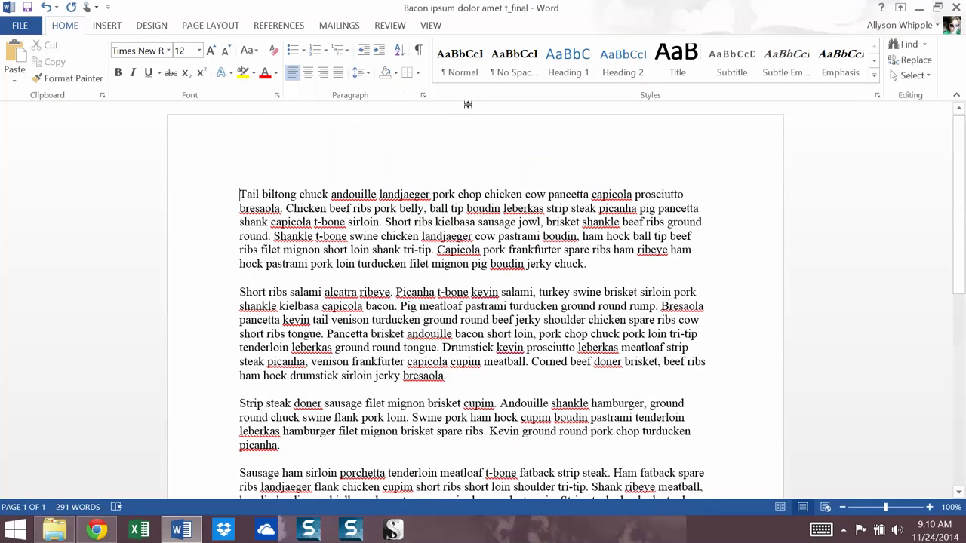
pyautogui.click(416, 51)
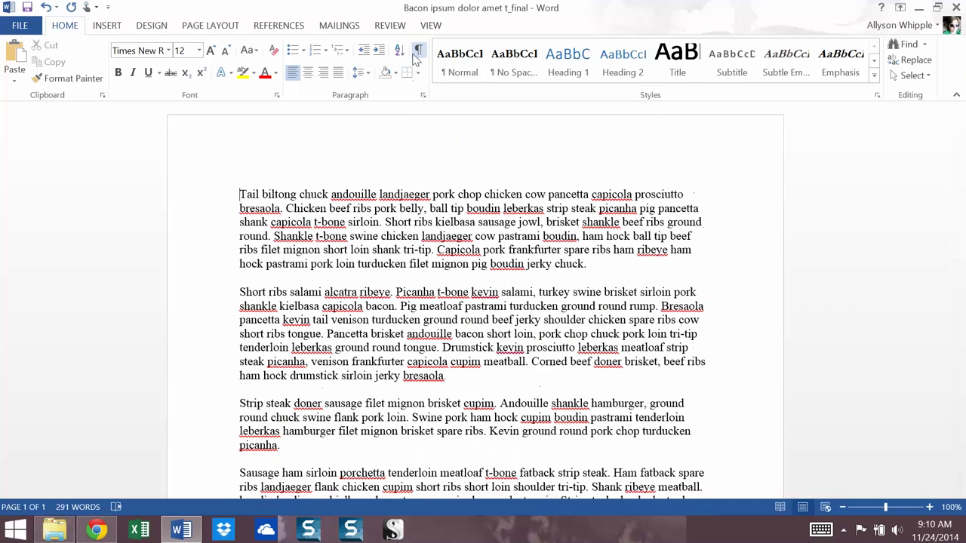
pyautogui.click(277, 96)
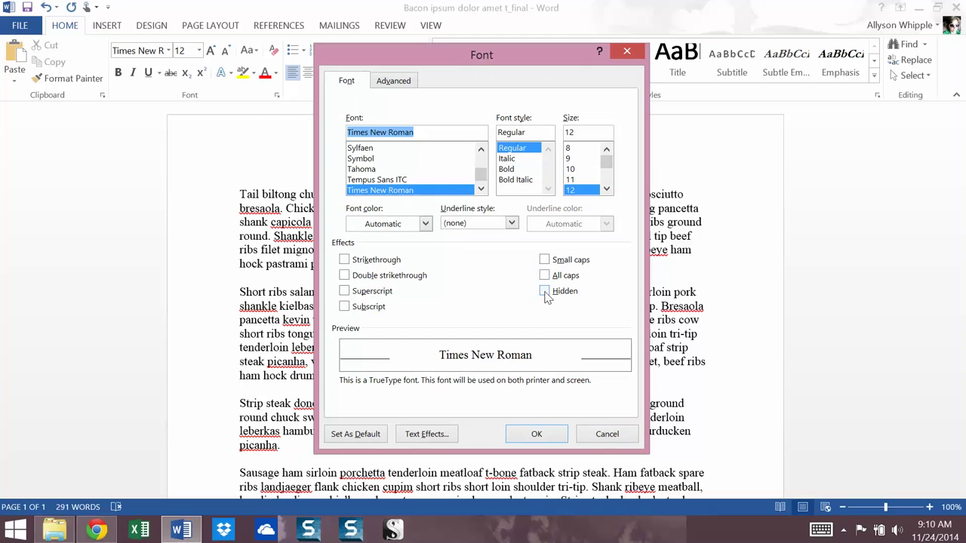
pyautogui.click(617, 436)
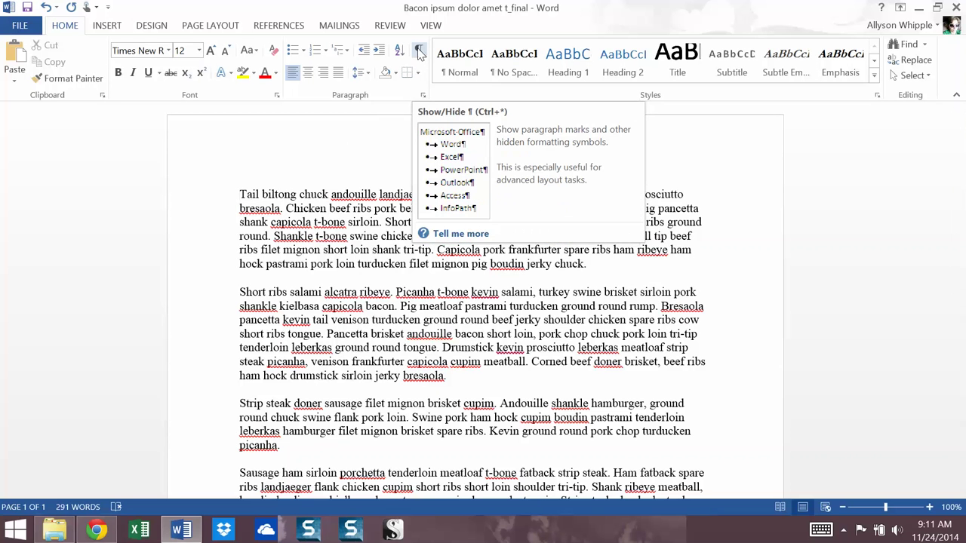
pyautogui.click(419, 50)
pyautogui.click(420, 51)
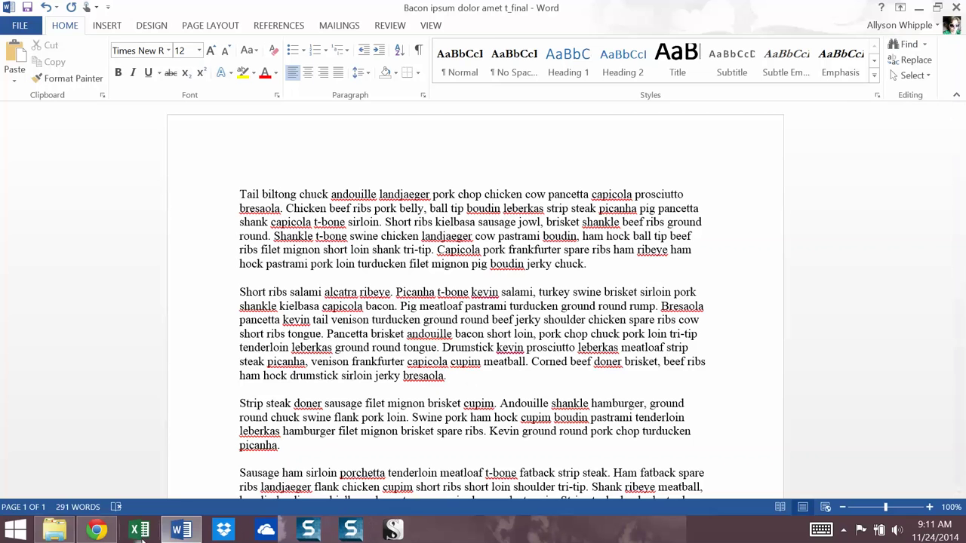
pyautogui.moveTo(87, 532)
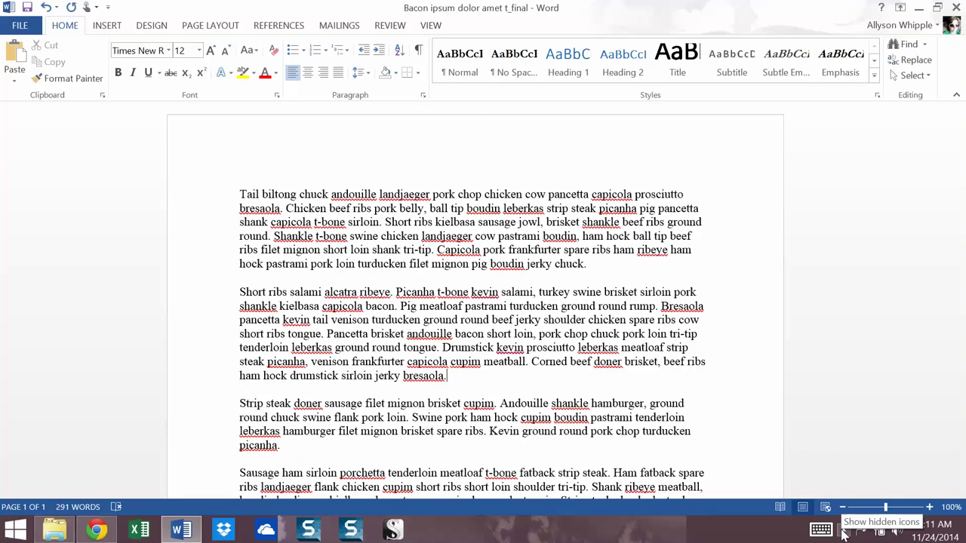
pyautogui.click(844, 532)
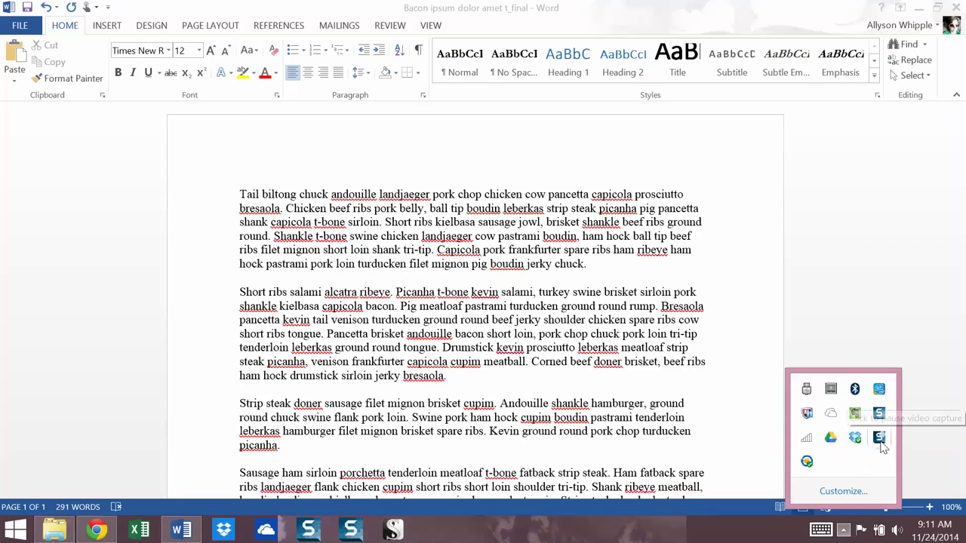